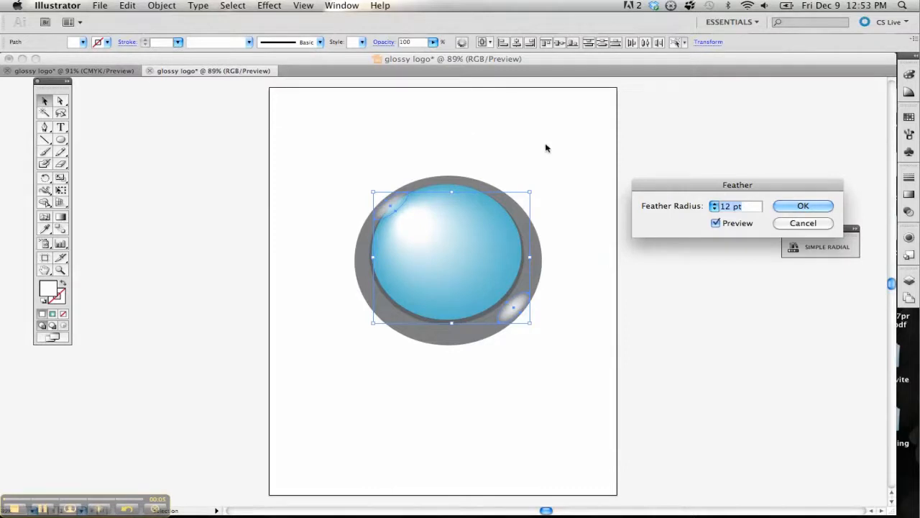
Step: Apply a 12 pt feather to both white highlights and enlarge the lower-right highlight to about 73 by 78 pt
left_click(805, 206)
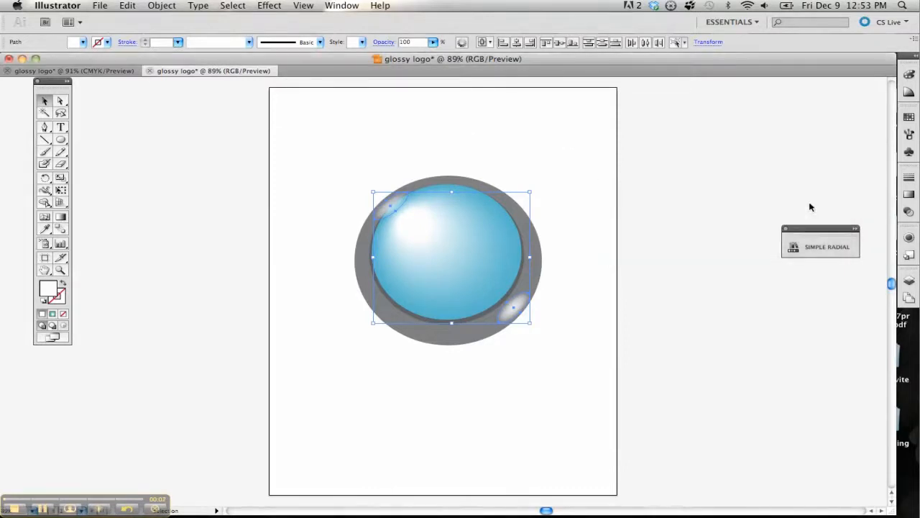
left_click(564, 227)
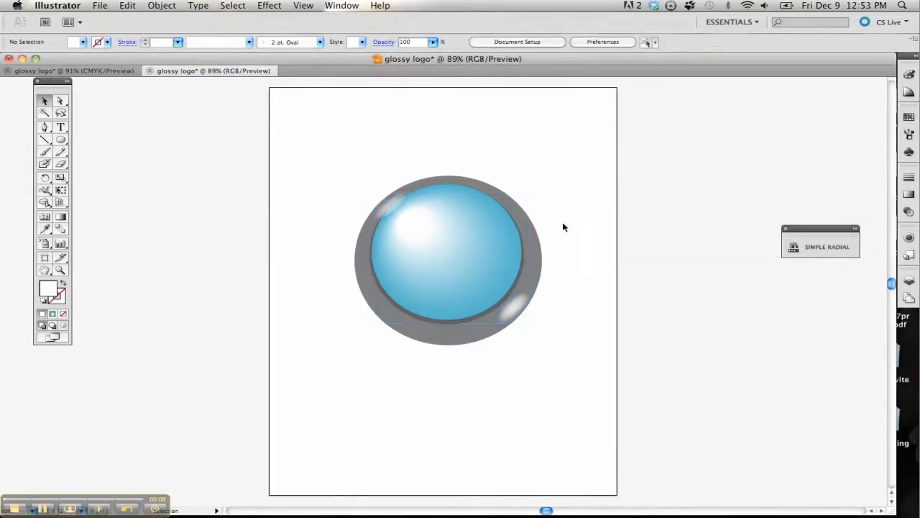
left_click(512, 297)
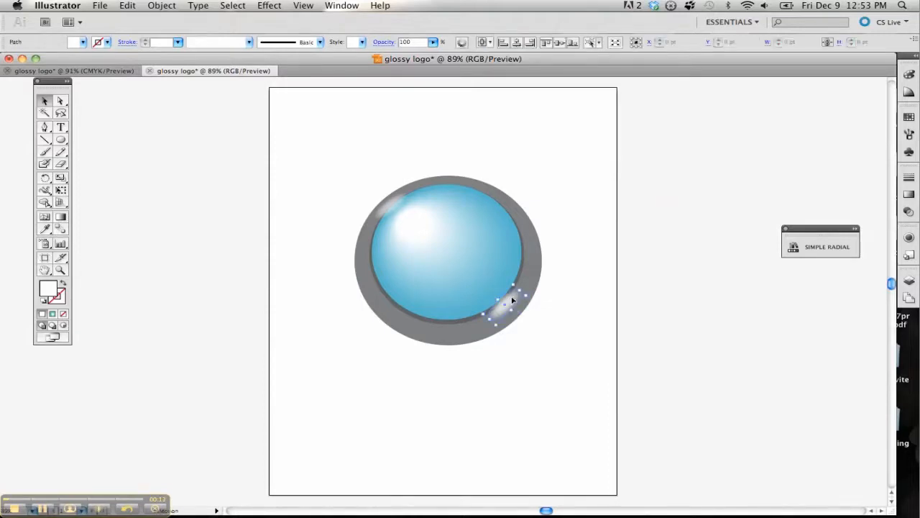
left_click_drag(512, 309, 489, 325)
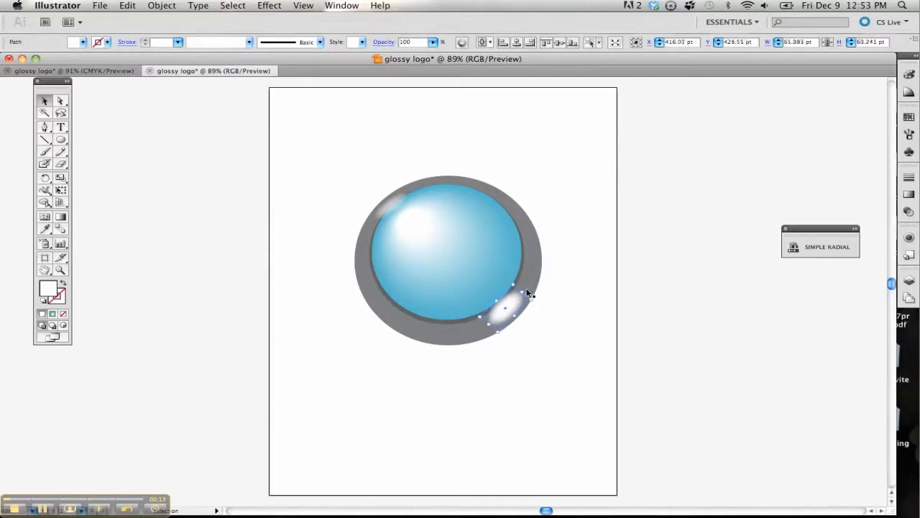
left_click_drag(525, 286, 527, 289)
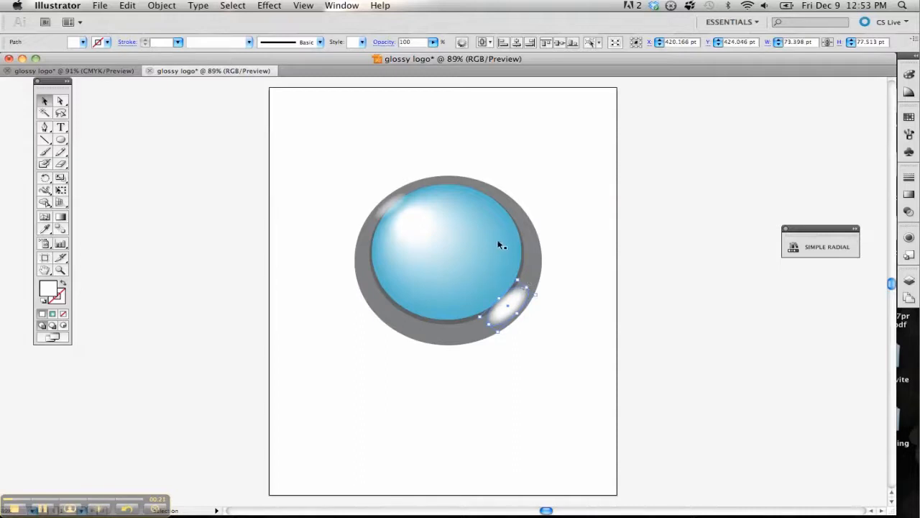
Step: Restack both white highlights so they sit behind the blue sphere but in front of the grey ring
left_click(391, 206)
left_click(513, 309, "shift")
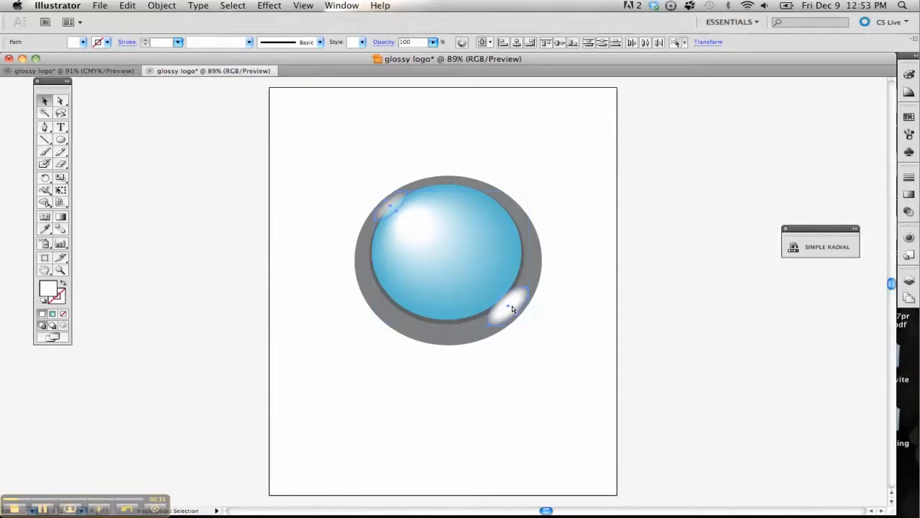
key("super+shift+bracketleft")
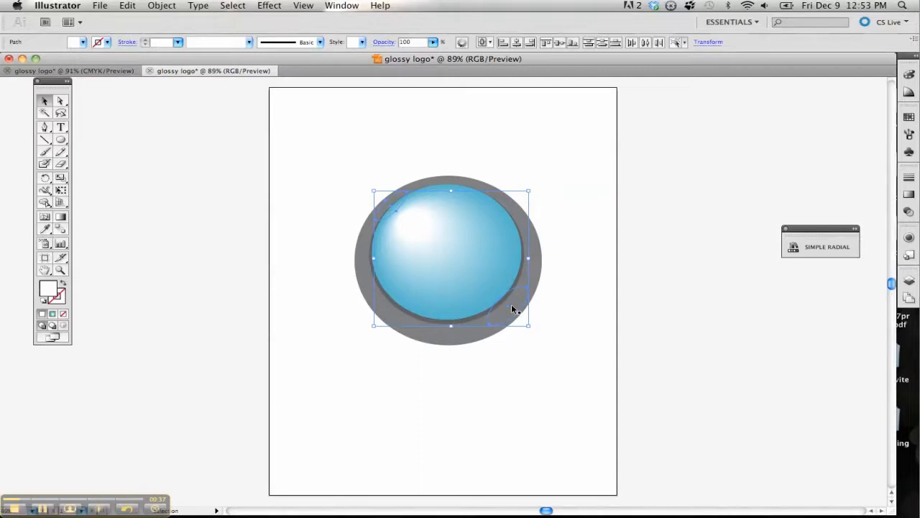
key("super+shift+bracketright")
left_click(479, 372)
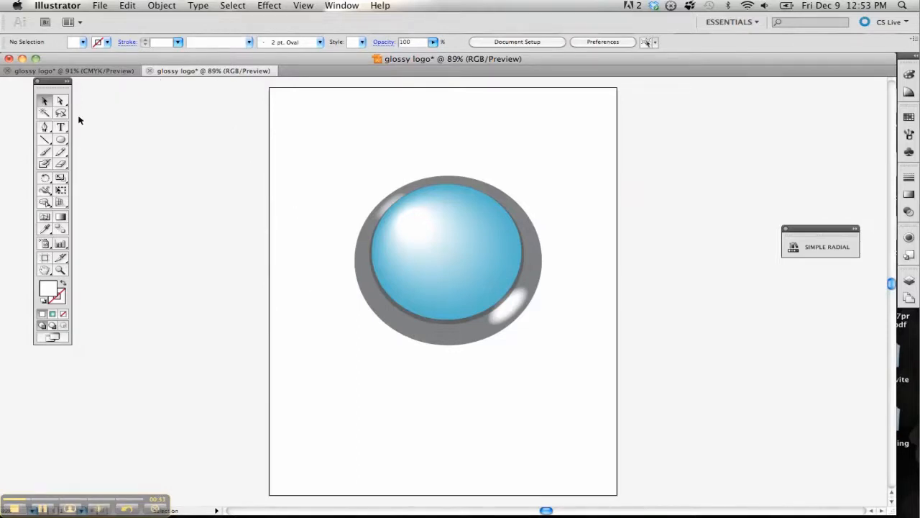
Step: Add a text frame above the sphere reading "Design Professor" in the Bauhaus 93 font
left_click(61, 127)
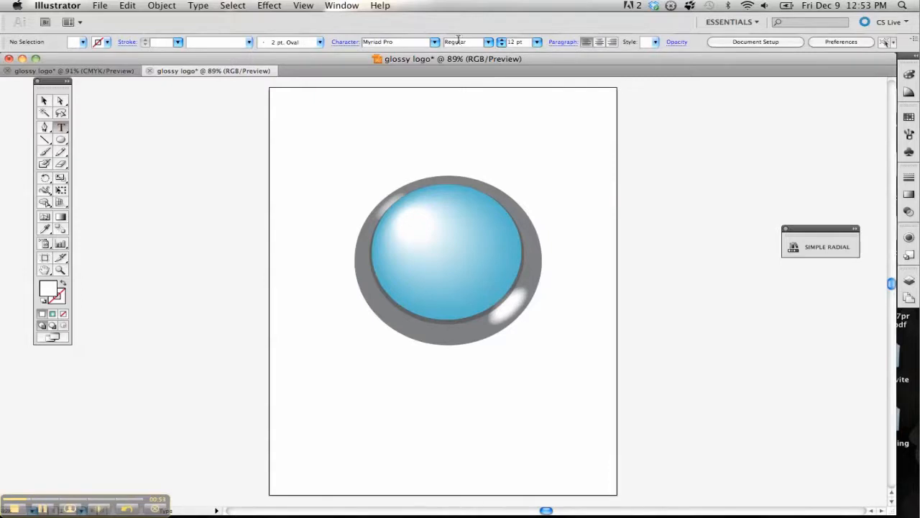
left_click(434, 42)
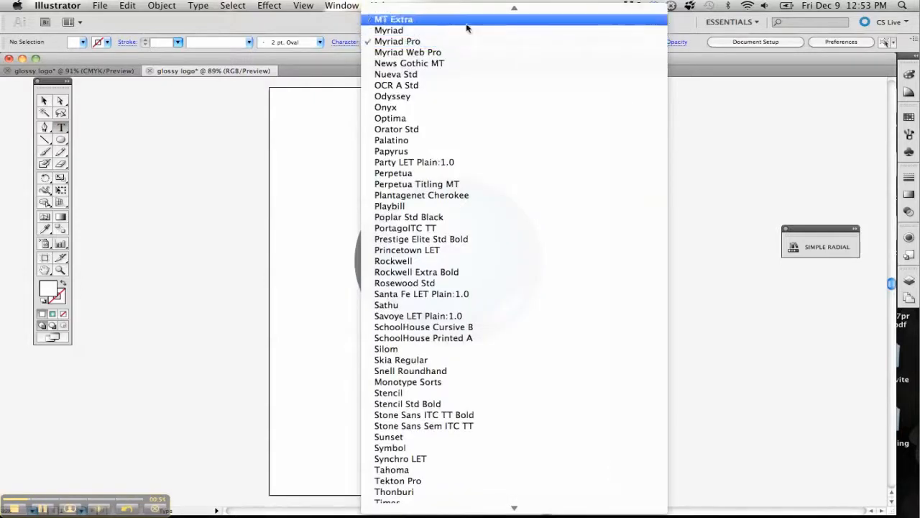
scroll(467, 28, "up", 10)
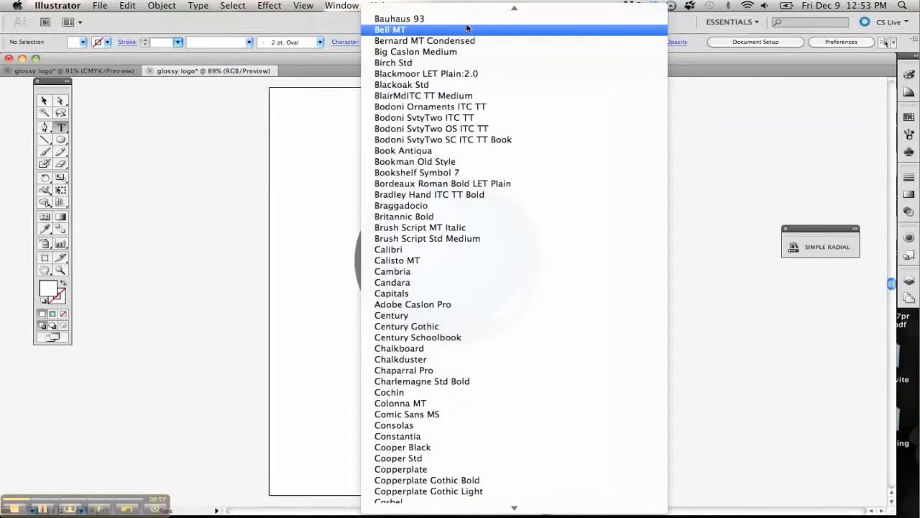
left_click(464, 19)
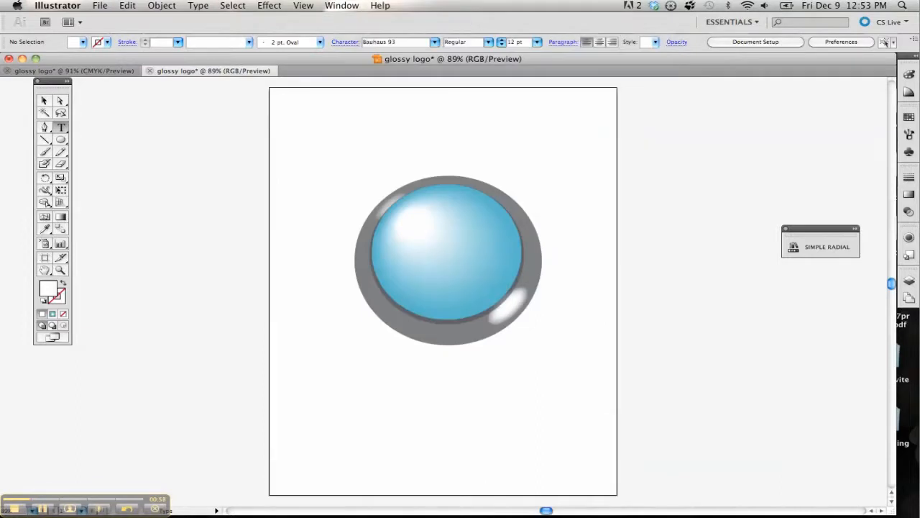
left_click_drag(284, 116, 443, 158)
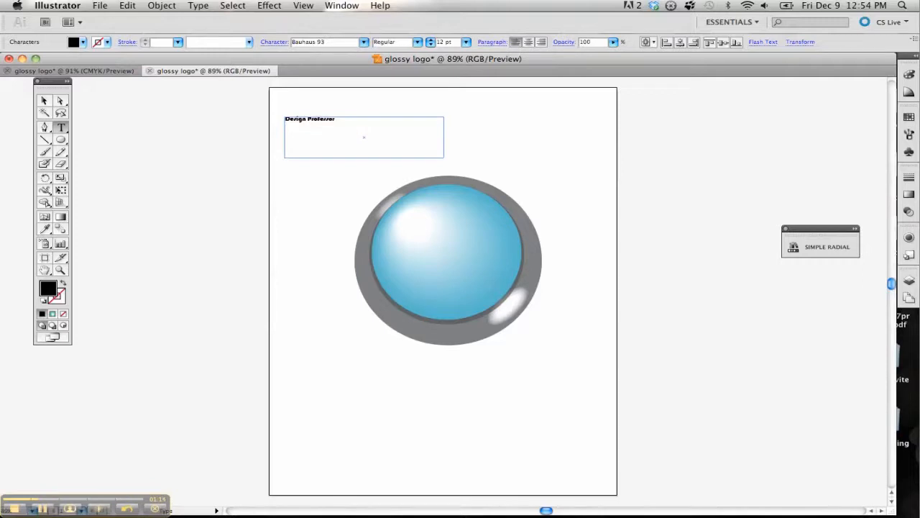
Step: Set the "Design Professor" text to 26 pt and move it onto the blue sphere
left_click_drag(336, 119, 284, 120)
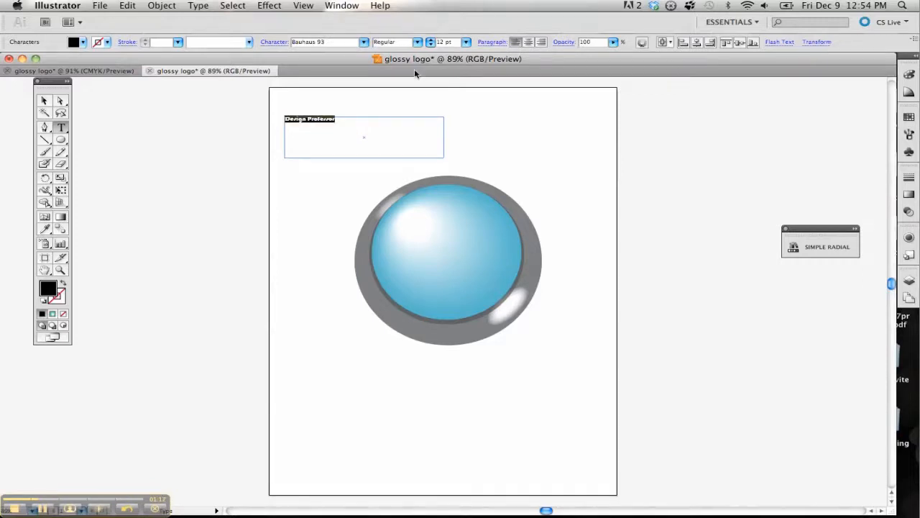
left_click_drag(443, 43, 423, 44)
type("26")
key("Return")
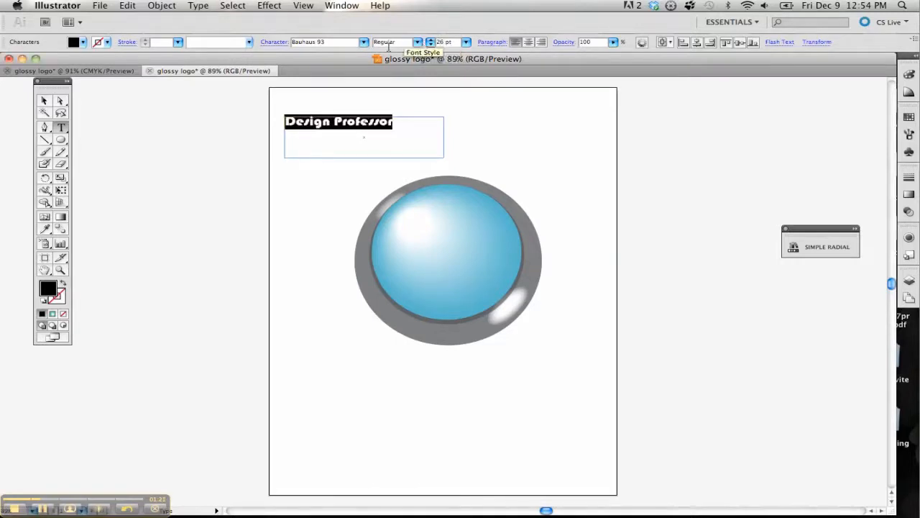
left_click(43, 101)
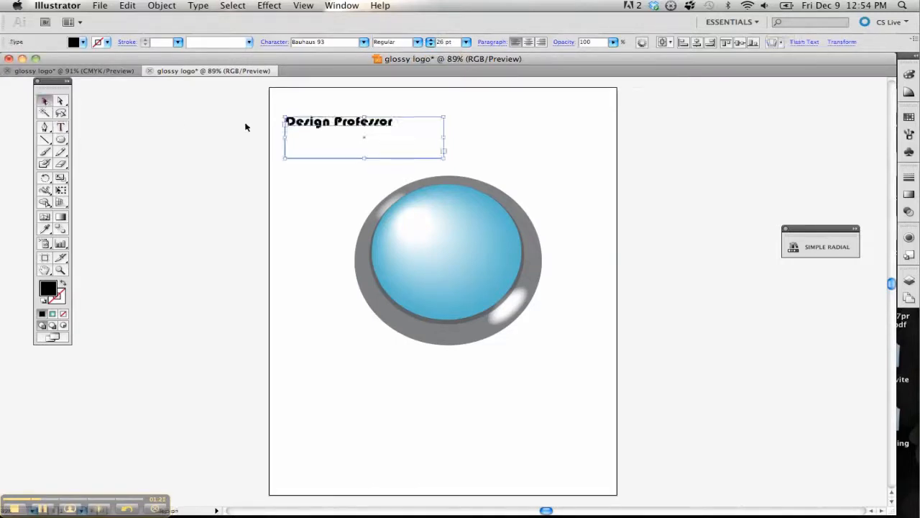
left_click_drag(314, 127, 423, 250)
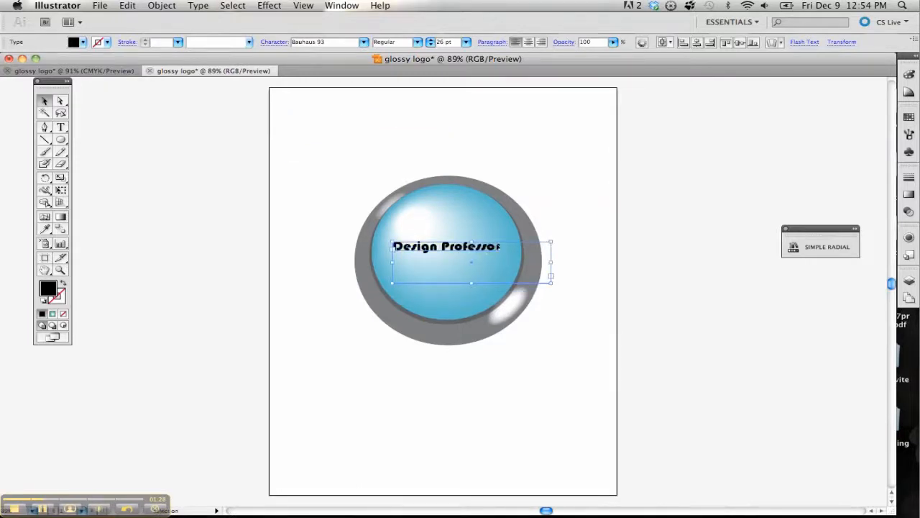
Step: Increase the font size of the "Design Professor" text on the sphere to 31 pt
left_click(501, 248)
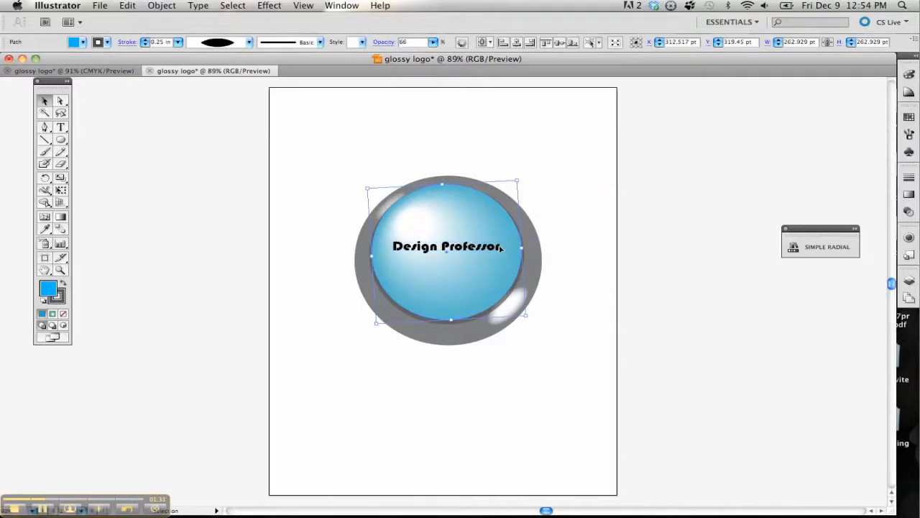
left_click(477, 250)
key("t")
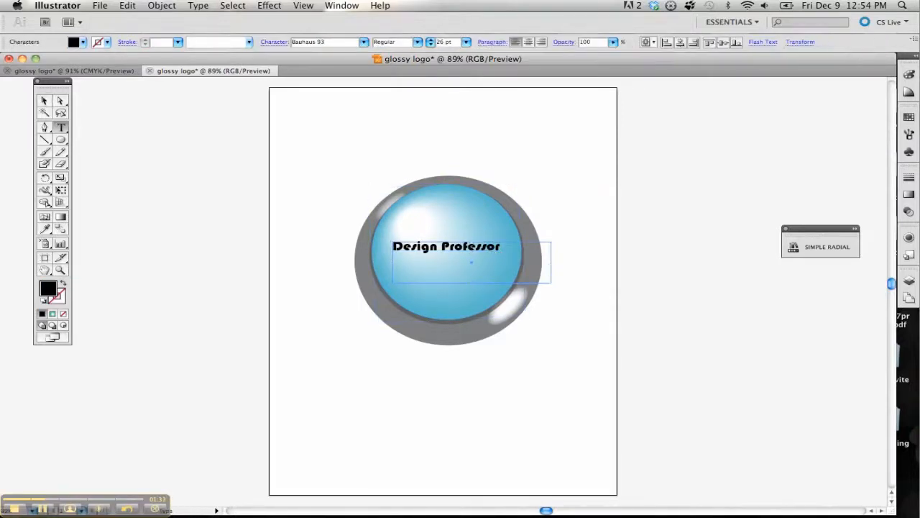
left_click_drag(498, 246, 391, 246)
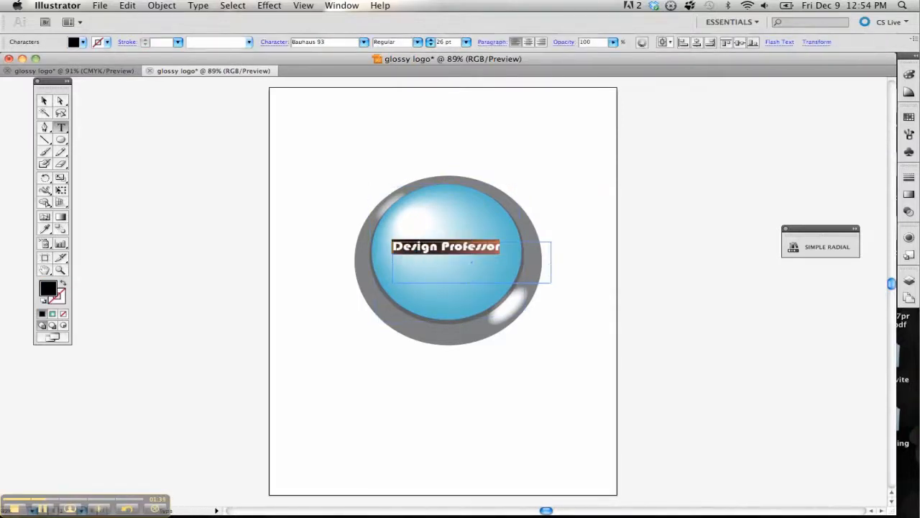
left_click(430, 41)
left_click(431, 41)
left_click(431, 41)
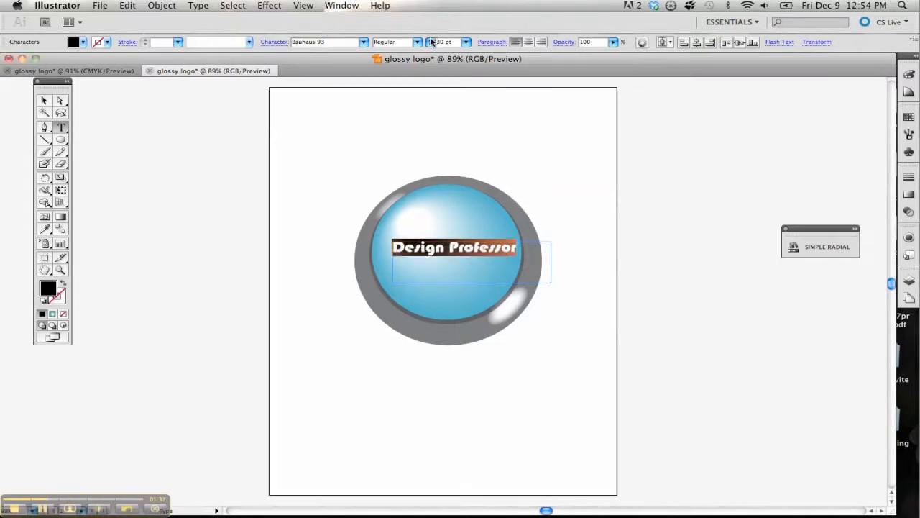
left_click(431, 41)
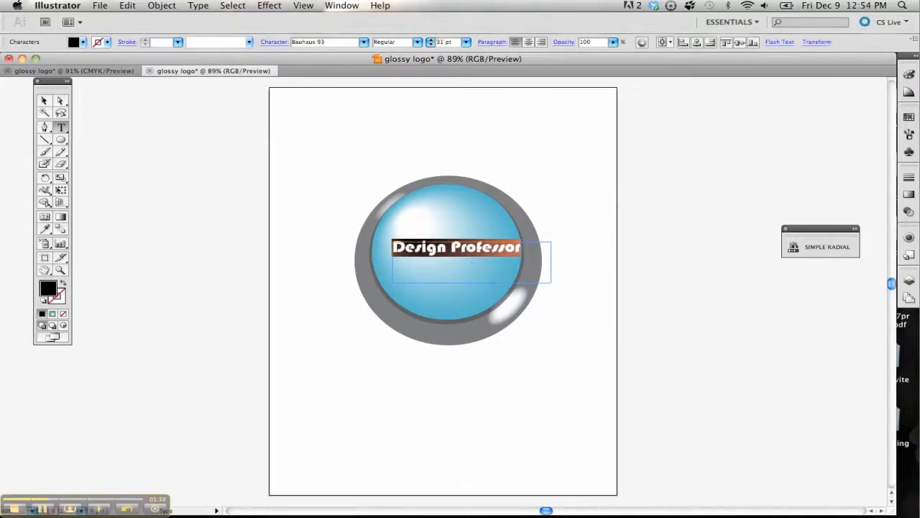
Step: Centre the text across the blue sphere and shrink its frame to fit closely around the words
left_click(44, 100)
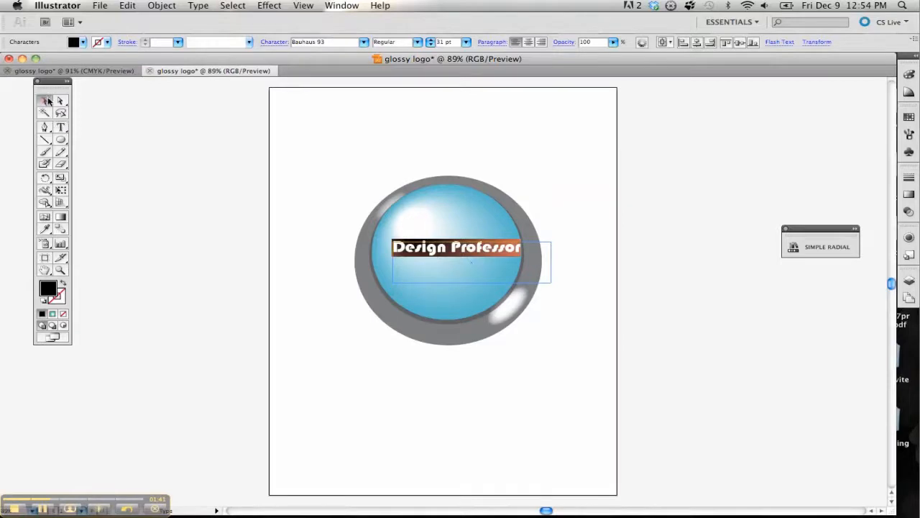
left_click_drag(481, 249, 460, 261)
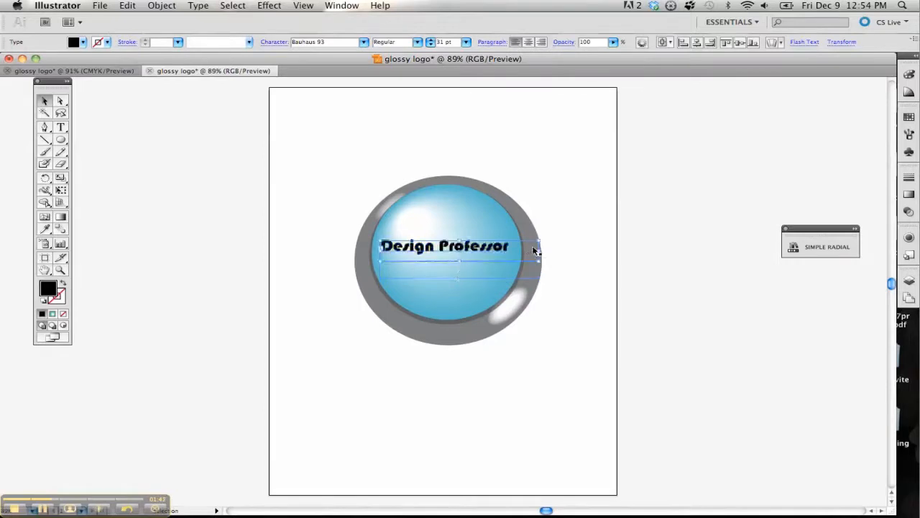
left_click_drag(538, 252, 515, 252)
Step: Apply an envelope warp to the text using the horizontal Bulge style with a 44% bend and no distortion
left_click(158, 6)
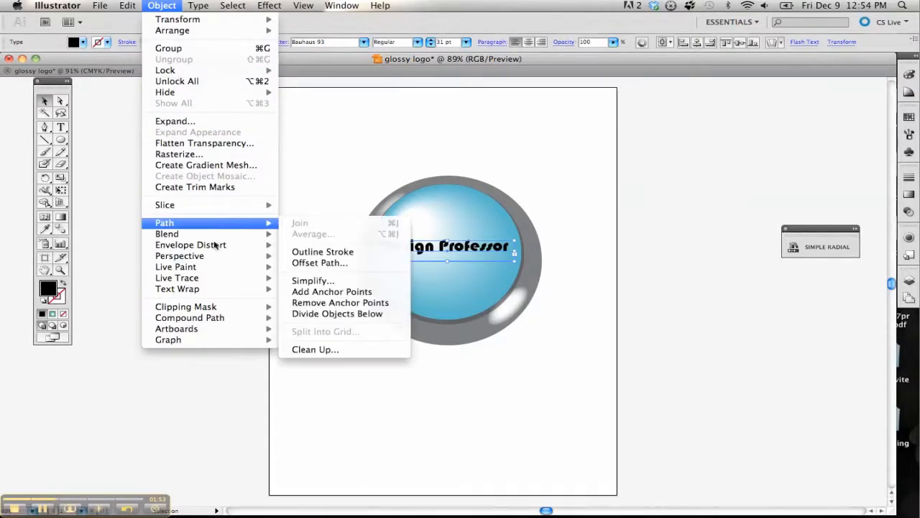
mouse_move(213, 245)
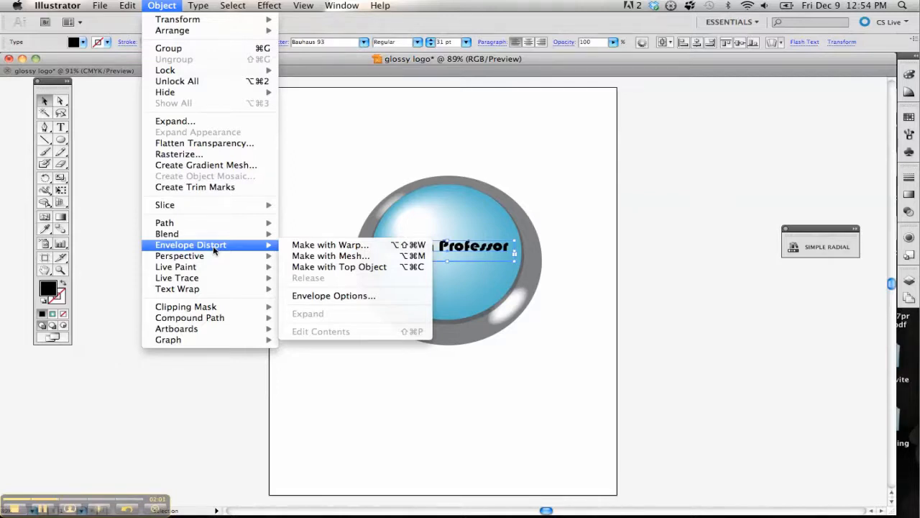
left_click(316, 246)
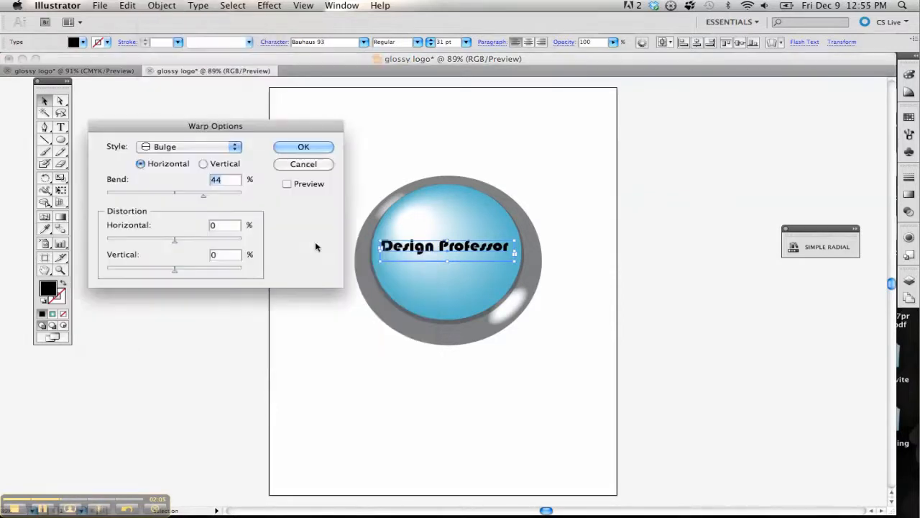
left_click(285, 184)
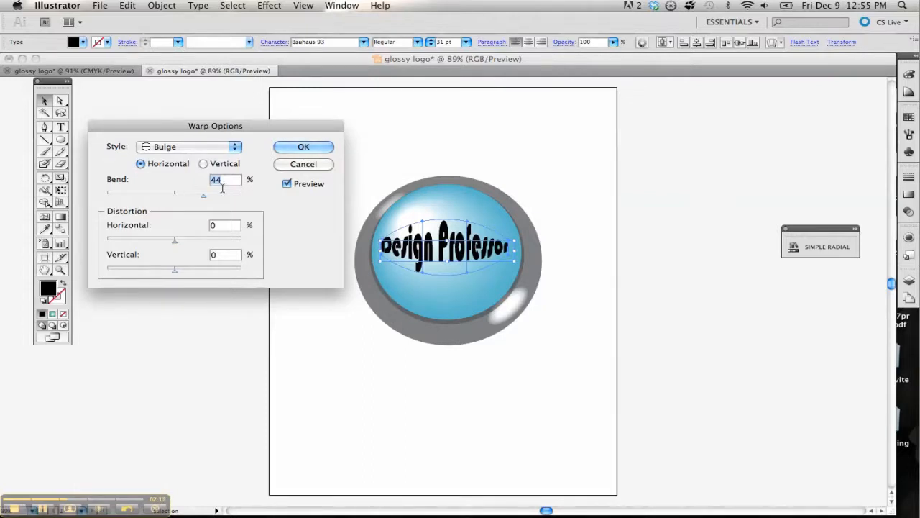
left_click(302, 146)
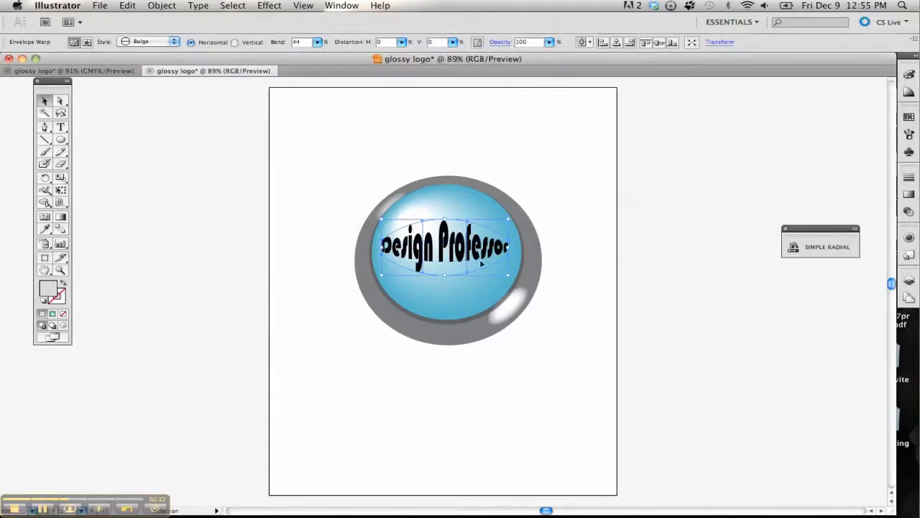
Step: Nudge the bulged text slightly to the right and upward to fine-tune its position on the sphere
key("Right")
key("Right")
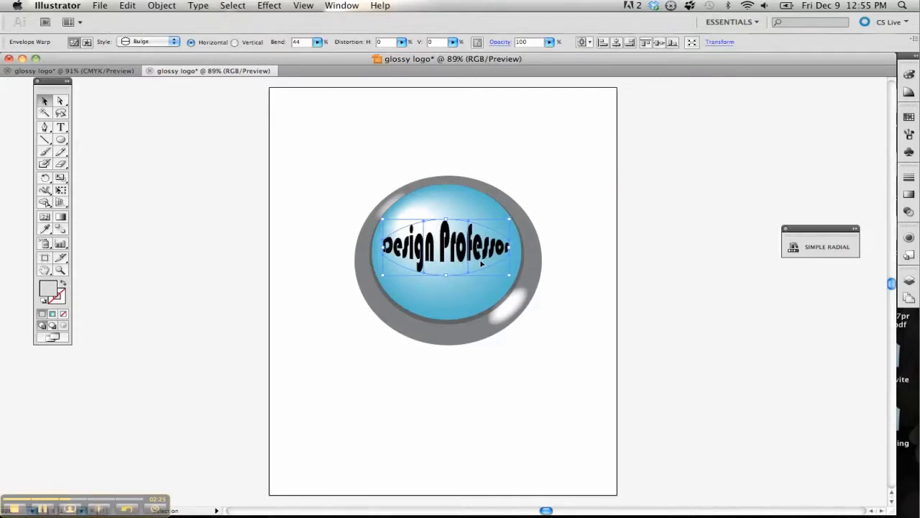
key("Down")
key("Down")
key("Down")
key("Down")
key("Down")
key("Down")
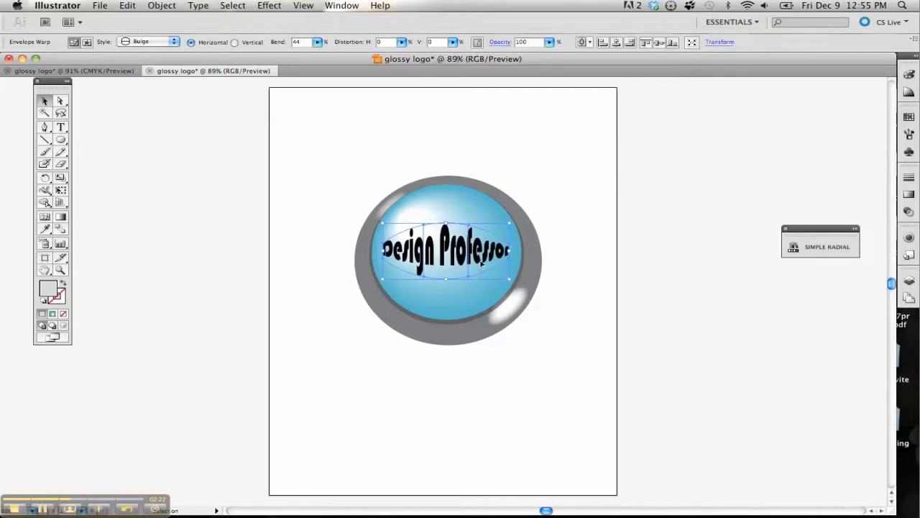
key("Up")
key("Up")
key("Up")
key("Up")
key("Up")
key("Up")
key("Up")
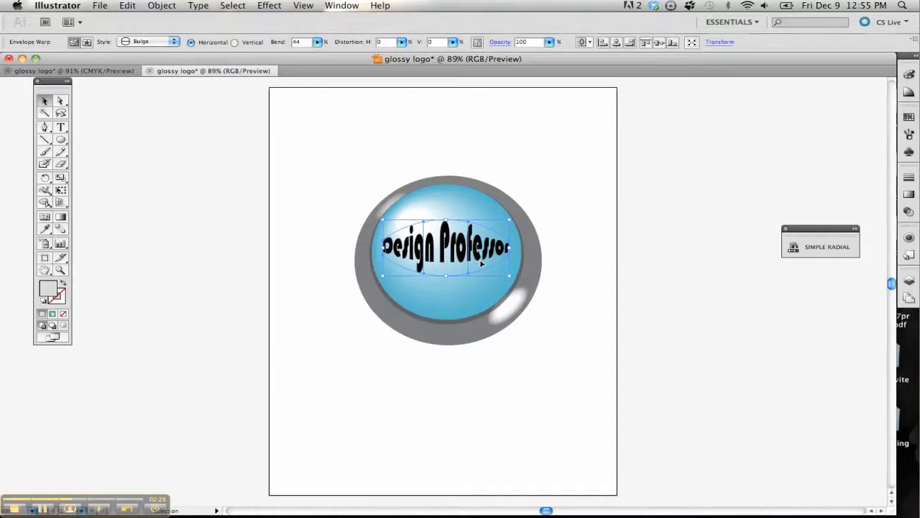
key("Up")
key("Up")
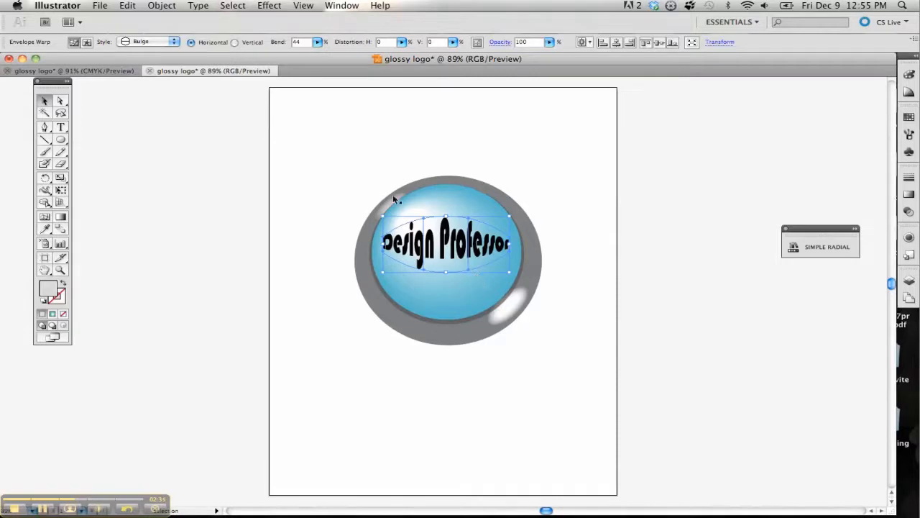
Step: Add a Stylize drop shadow to the bulged text in Multiply mode with 91% opacity, 7 pt X and Y offsets and 5 pt blur
left_click(270, 6)
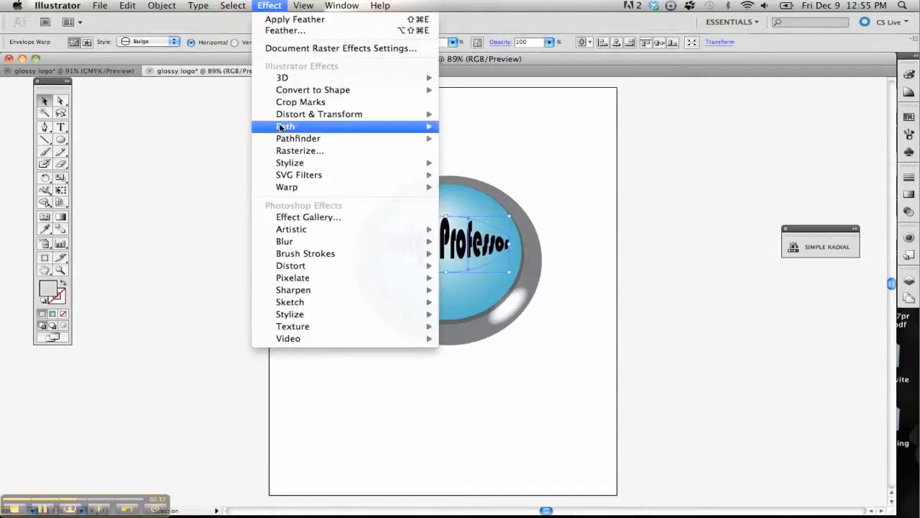
mouse_move(280, 162)
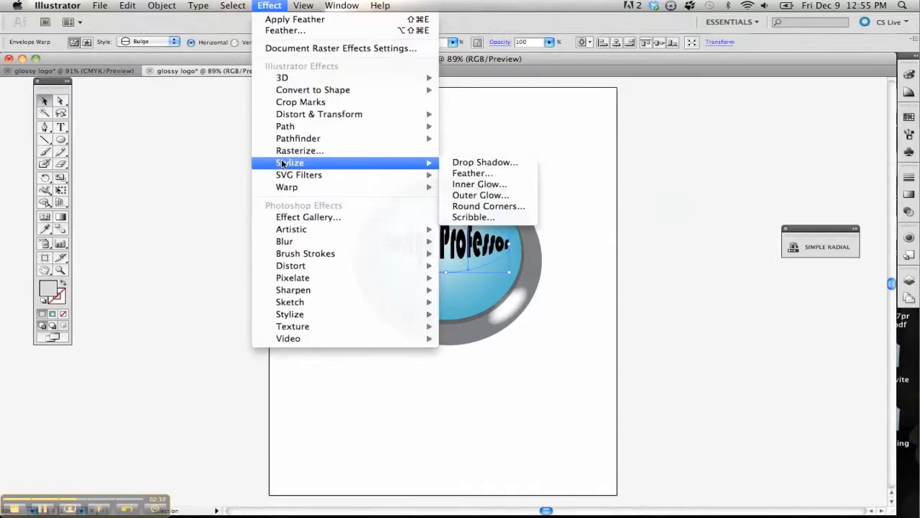
left_click(478, 162)
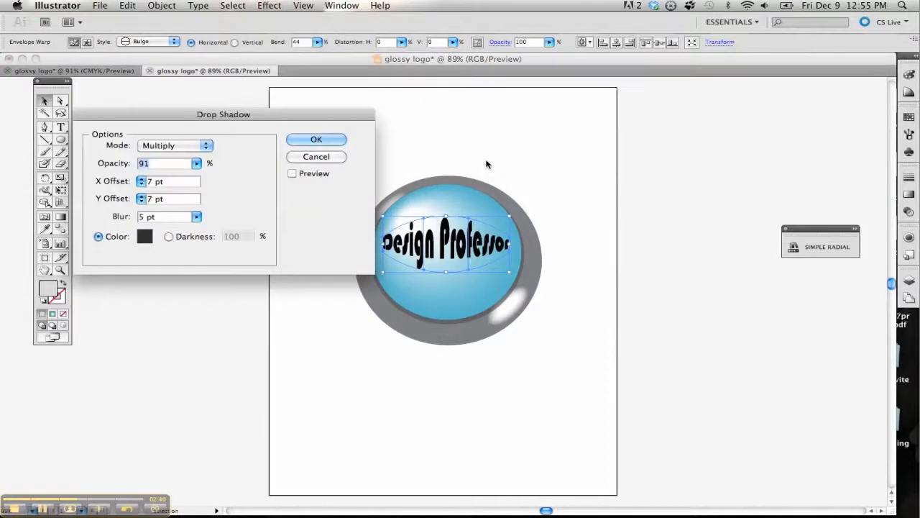
left_click(195, 146)
left_click(193, 146)
left_click(329, 141)
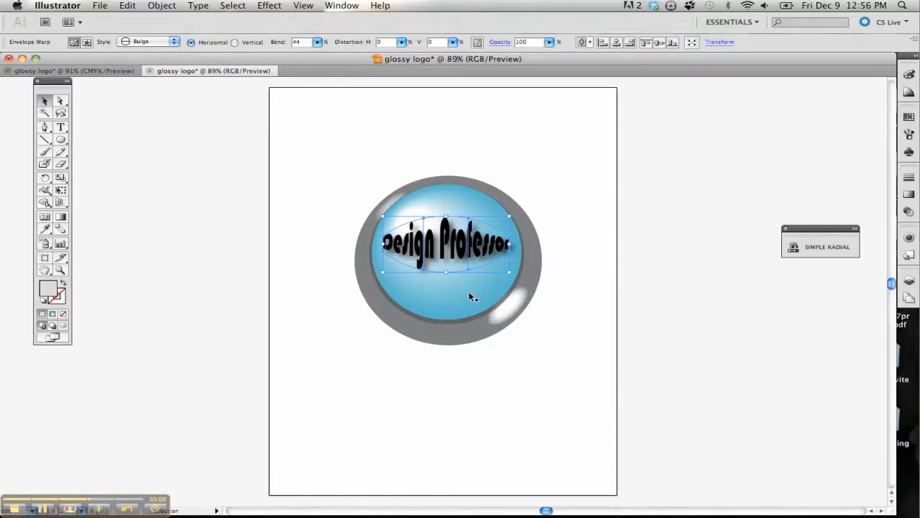
left_click(356, 342)
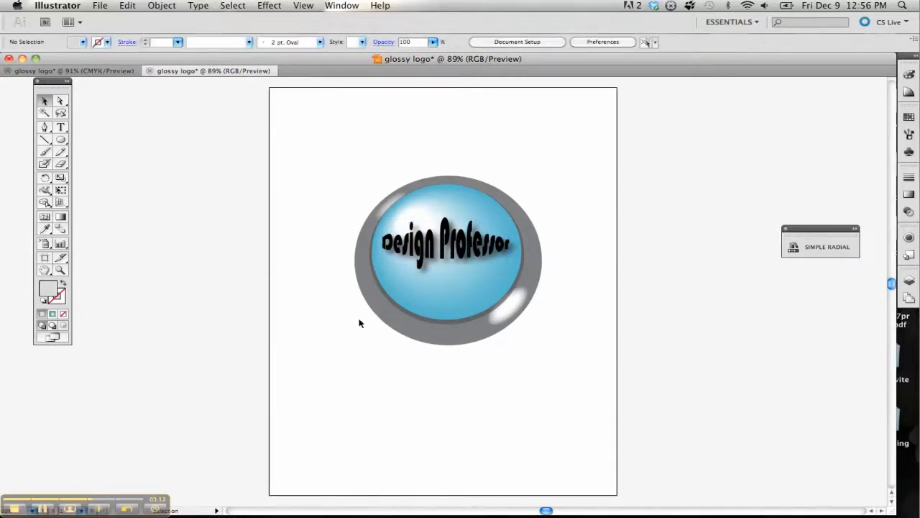
Step: Compare the logo with the finished CMYK version in the other open document, and return to the RGB document
left_click(93, 71)
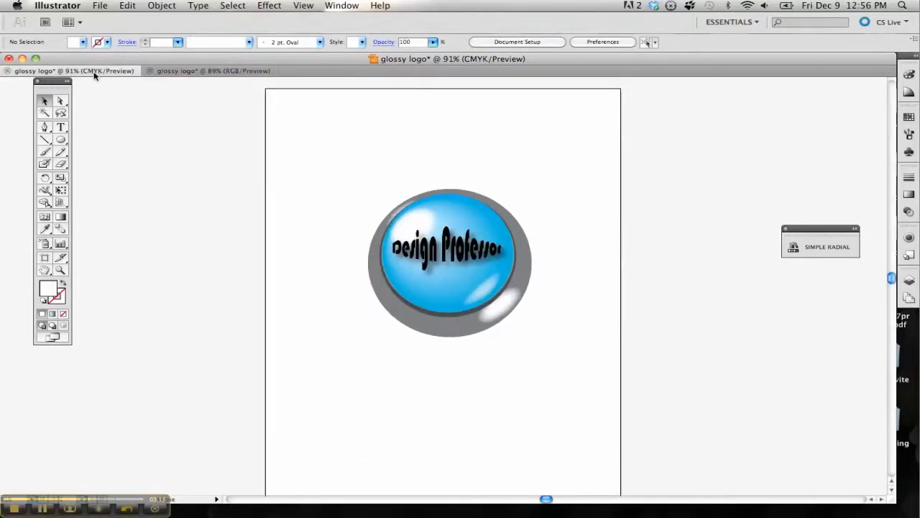
left_click(175, 71)
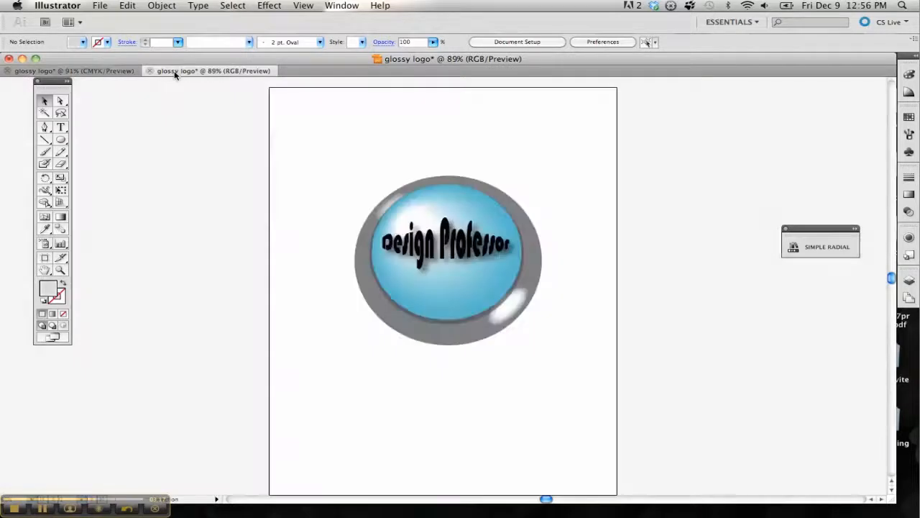
left_click(115, 70)
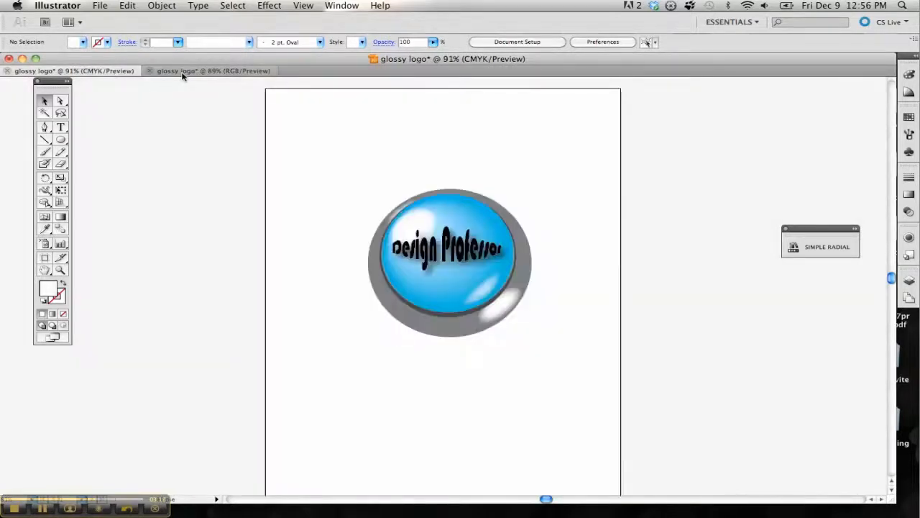
left_click(181, 72)
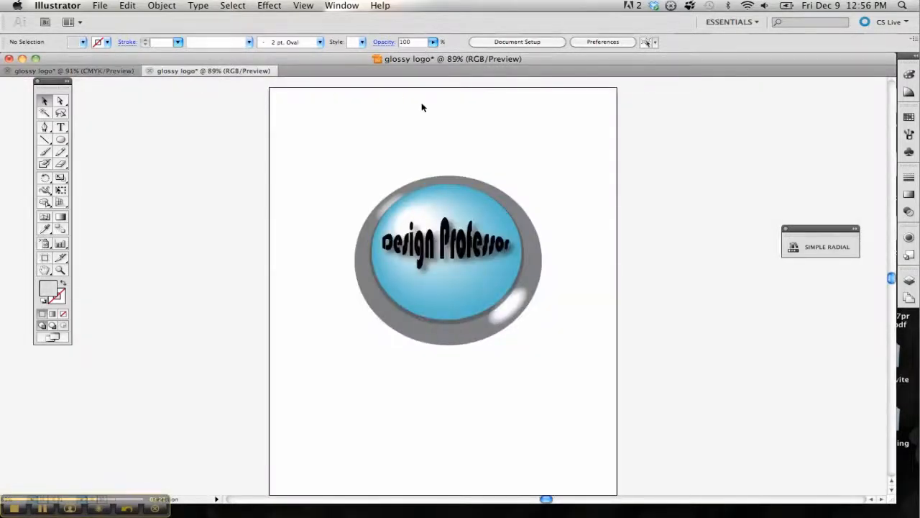
Step: Raise the solid blue circle's opacity to 100% and deselect it
left_click(434, 200)
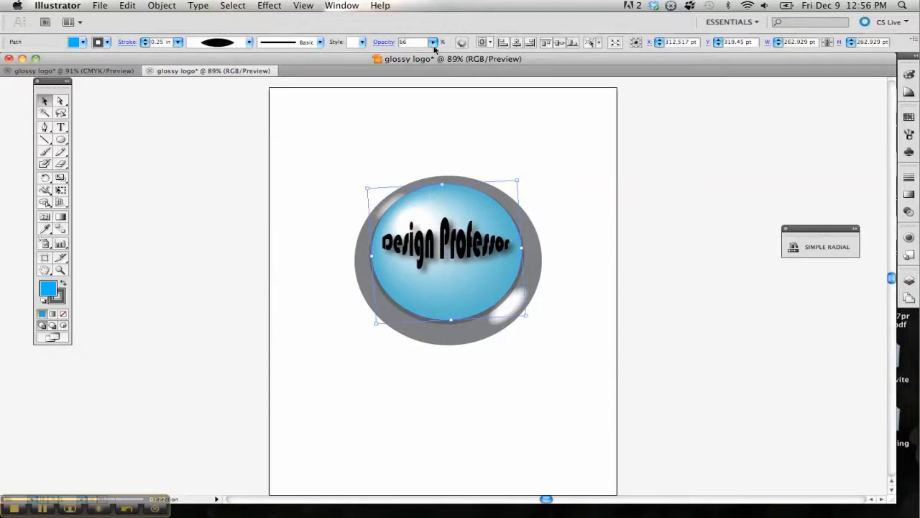
mouse_move(407, 57)
left_mouse_down()
mouse_move(398, 57)
mouse_move(409, 57)
left_mouse_up()
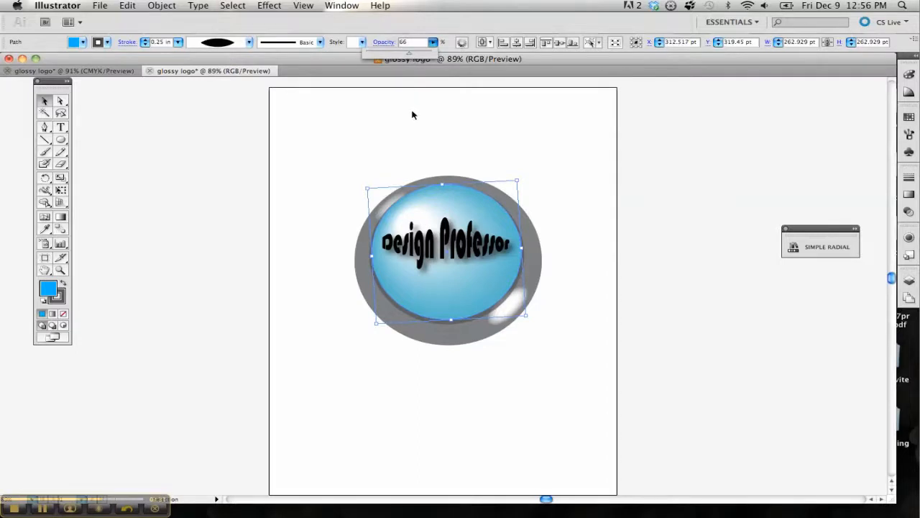
left_click_drag(409, 56, 438, 58)
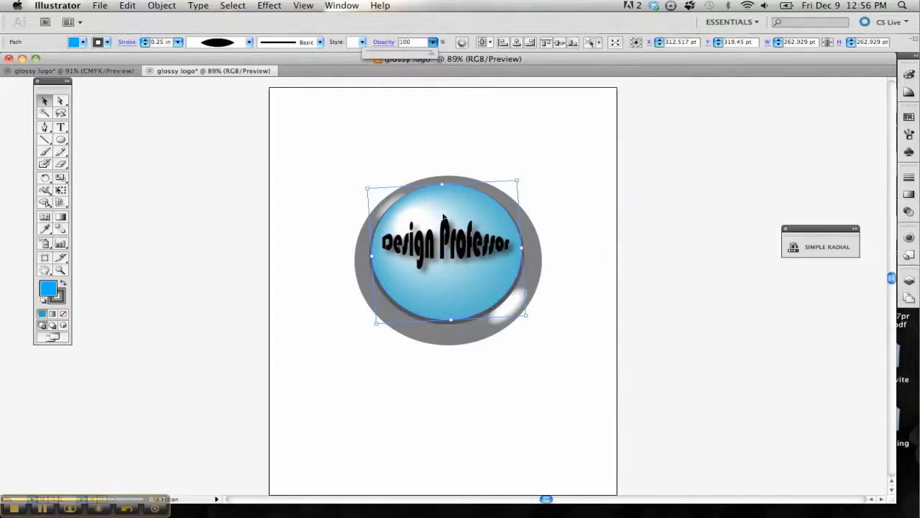
left_click(489, 153)
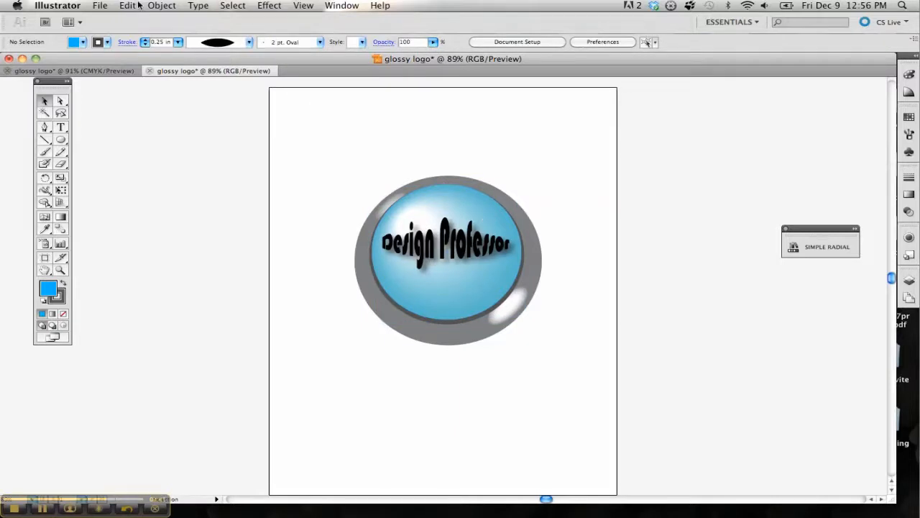
Step: Unlock all objects and lower the opacity of the gradient circle over the sphere to 66%
left_click(161, 5)
left_click(167, 82)
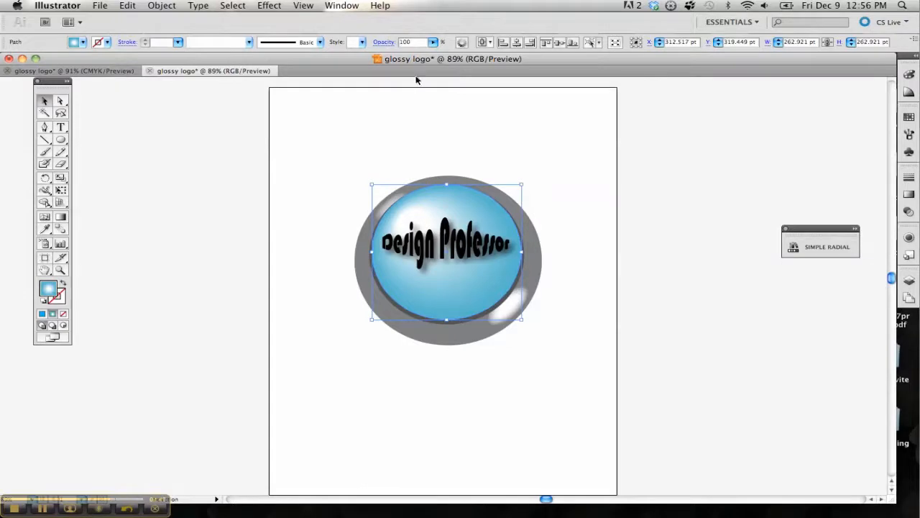
left_click(432, 43)
left_click_drag(430, 54, 409, 55)
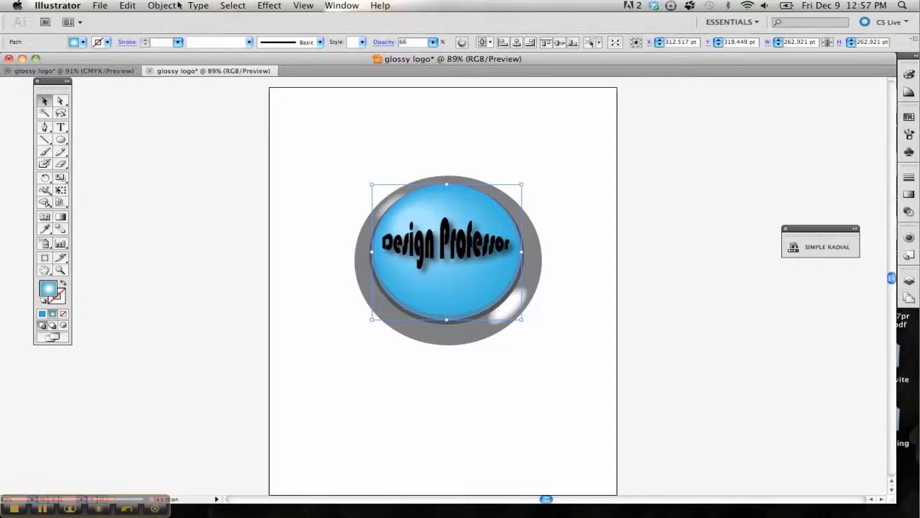
left_click(298, 163)
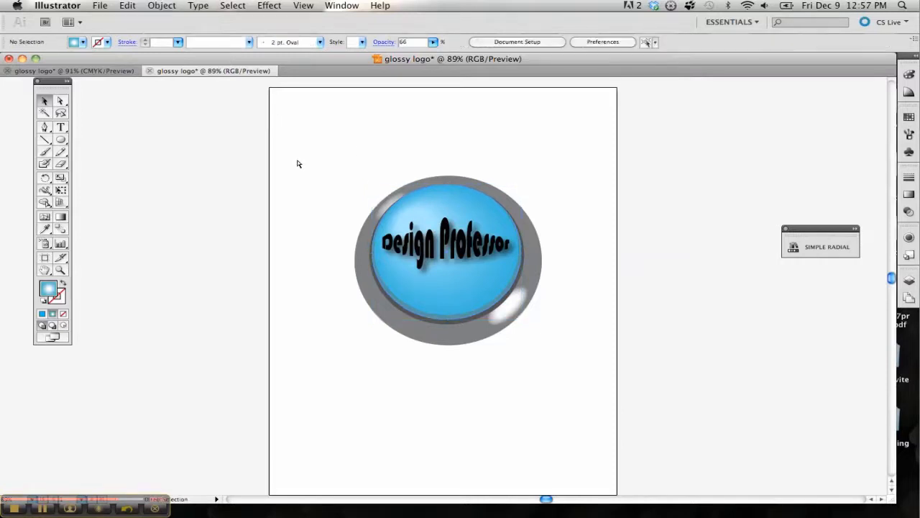
Step: Unlock all locked objects again to get the gradient circle selected instead of the solid blue one
left_click(487, 217)
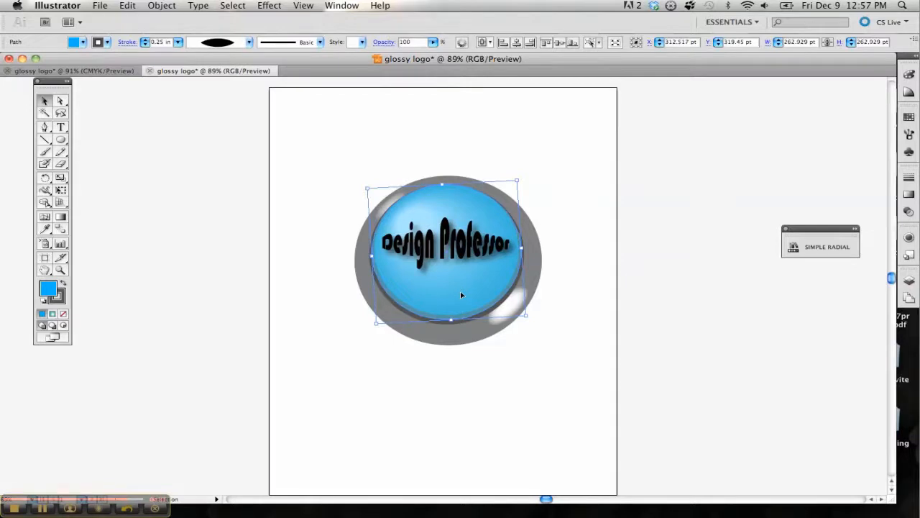
left_click(282, 280)
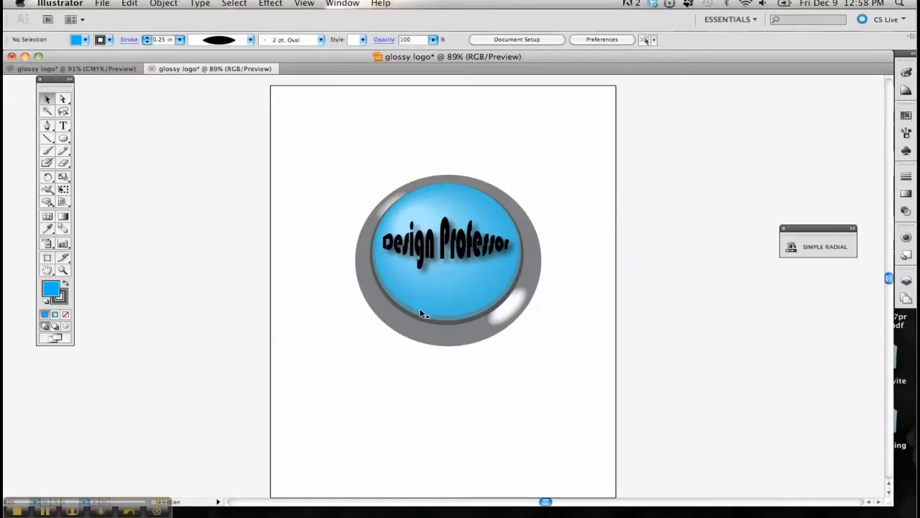
left_click(481, 304)
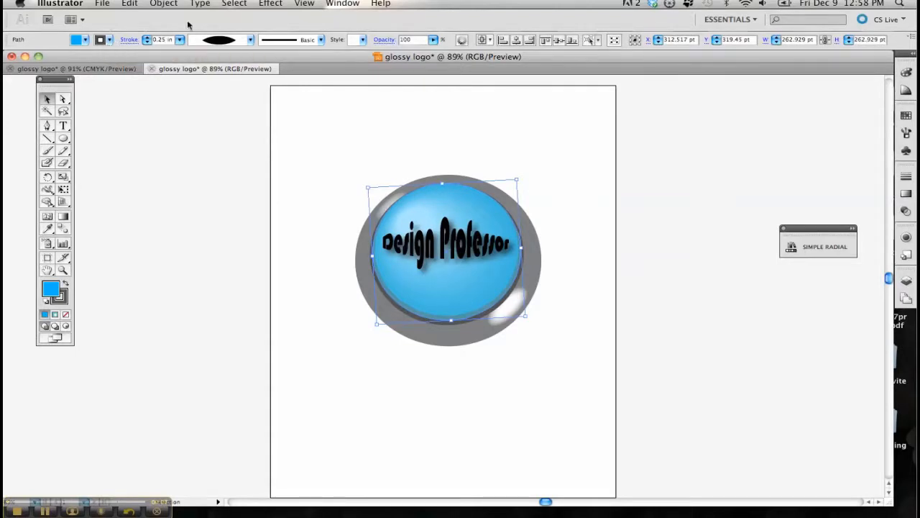
left_click(166, 5)
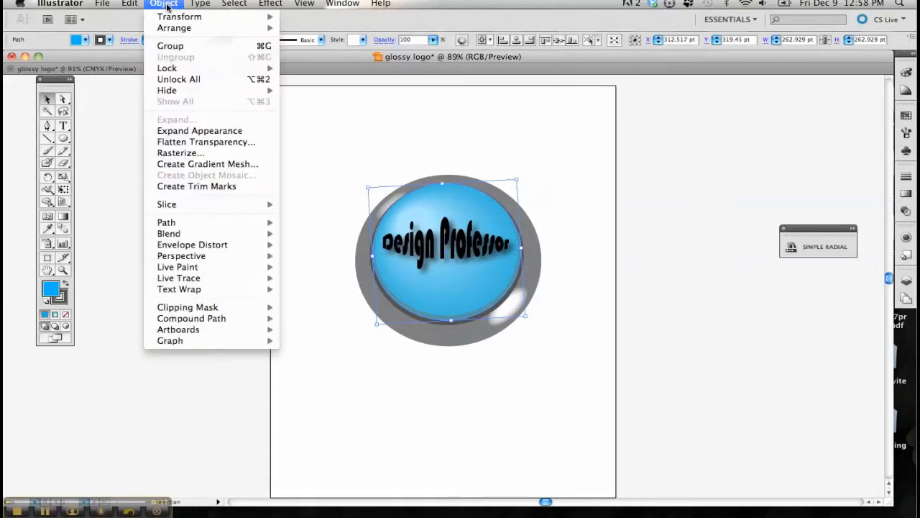
left_click(165, 78)
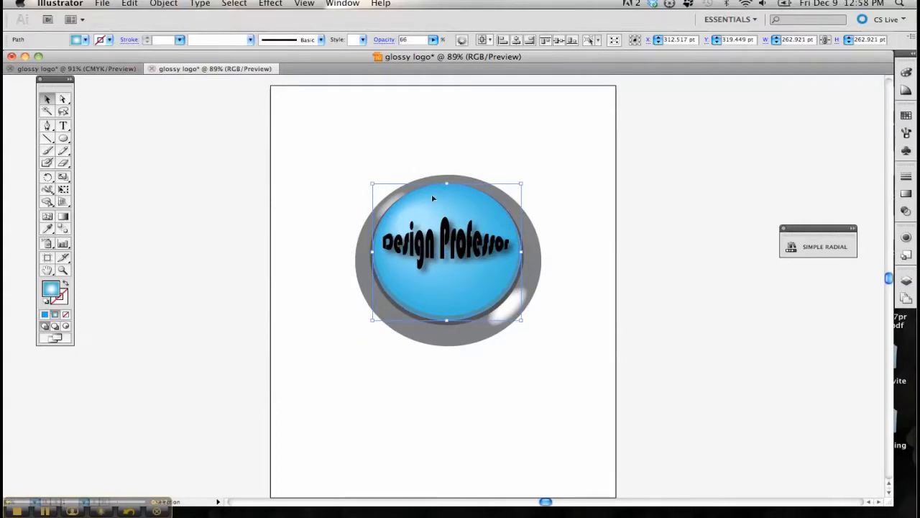
Step: Give the gradient circle a dark grey stroke with a weight of 0.125 in
left_click(110, 41)
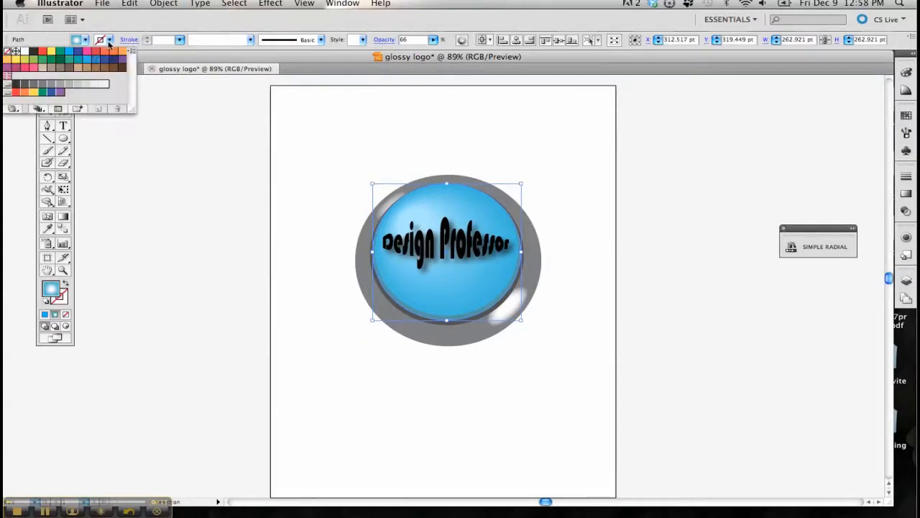
left_click(25, 86)
left_click(180, 41)
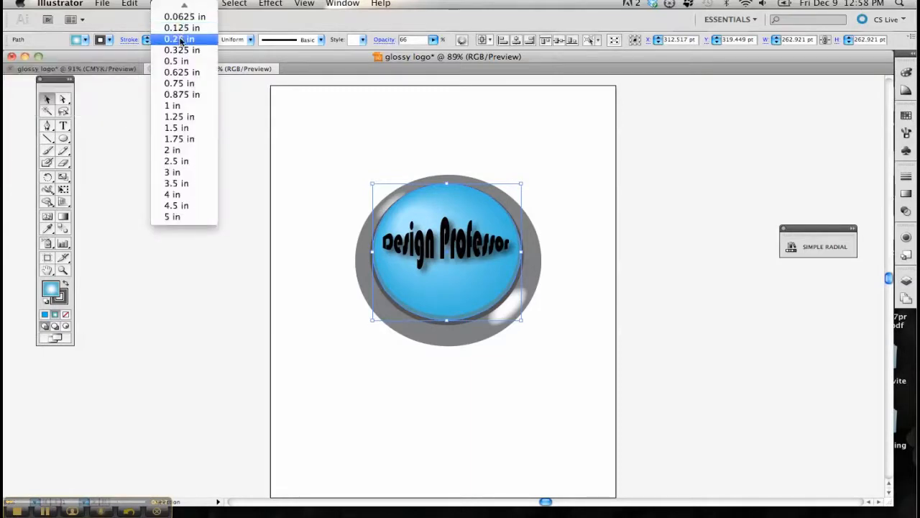
left_click(180, 38)
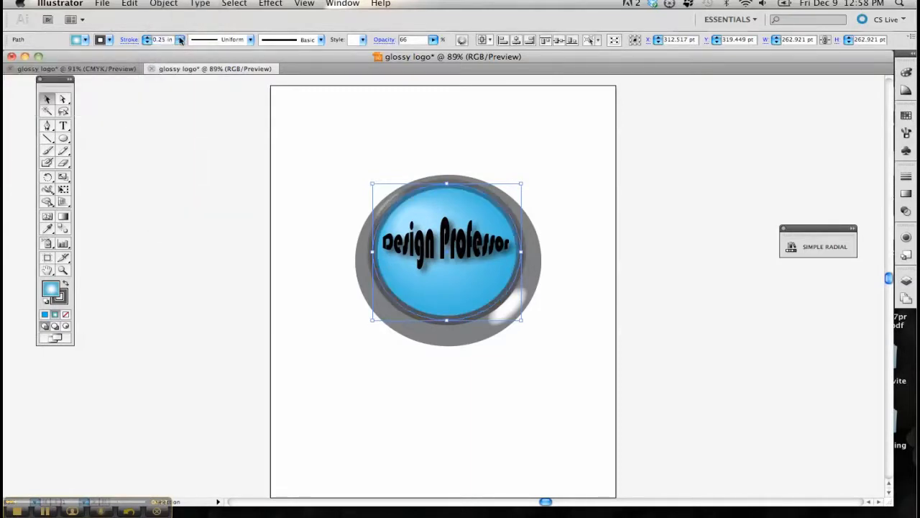
left_click(180, 40)
left_click(178, 29)
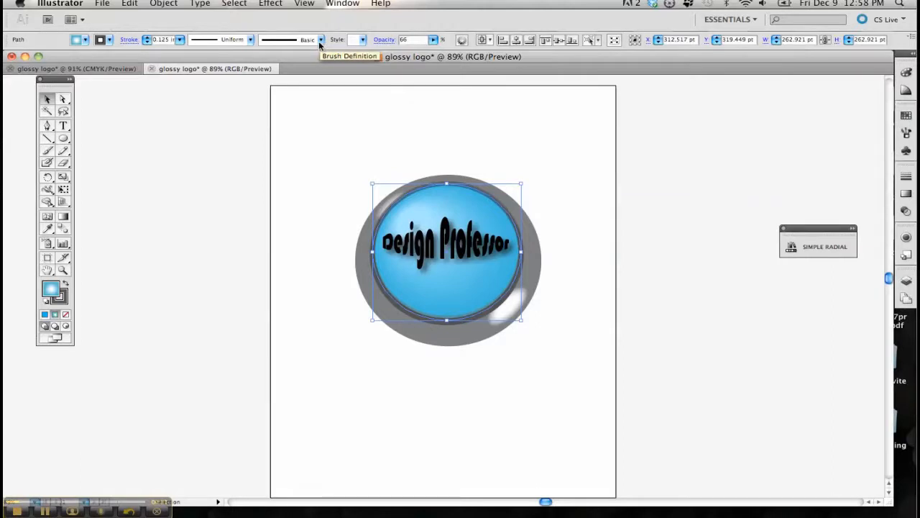
Step: Apply the lens-shaped tapered width profile to the gradient circle's stroke and deselect it
left_click(250, 41)
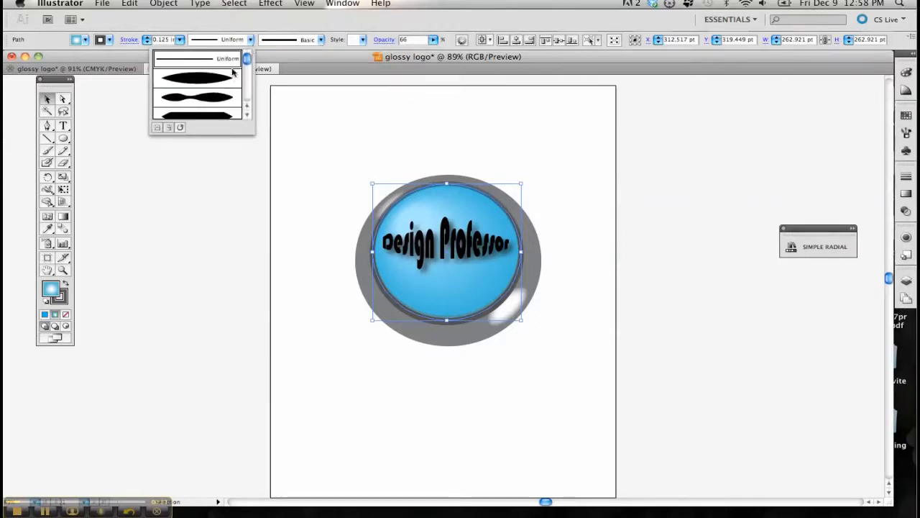
left_click(230, 77)
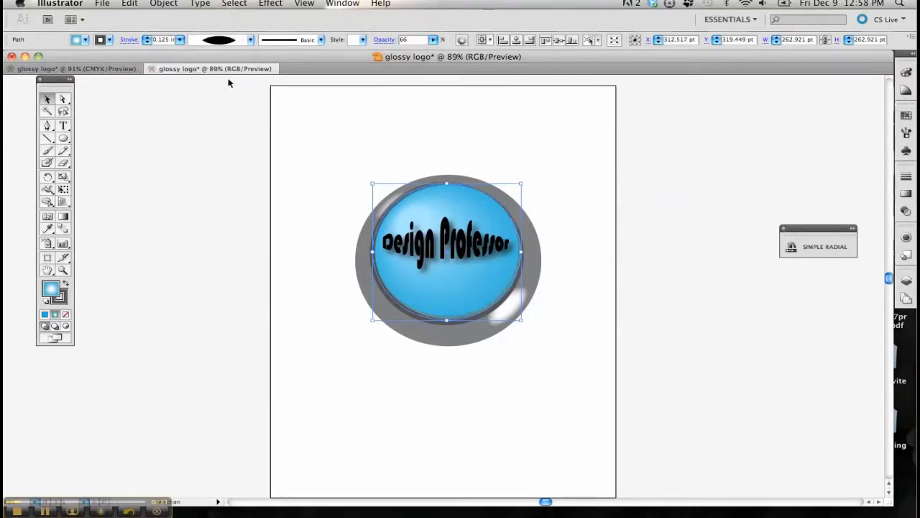
left_click(225, 171)
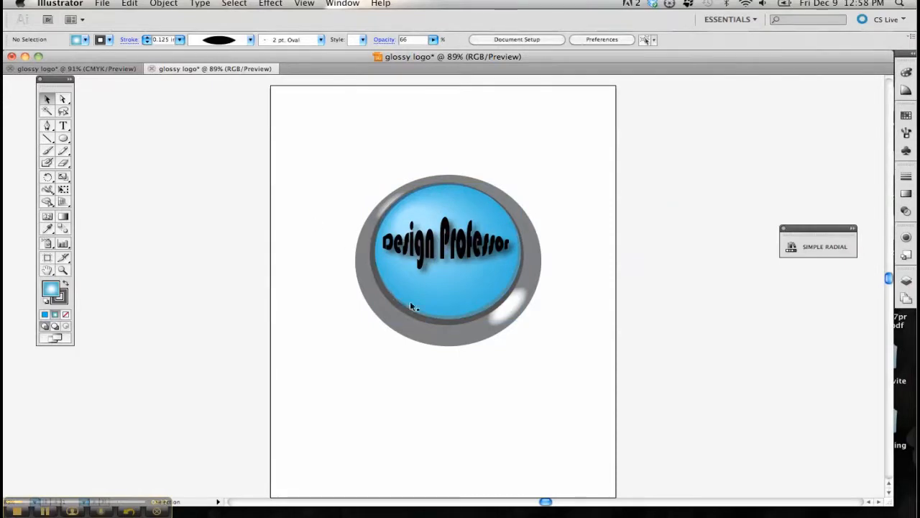
Step: Nudge the gradient circle upward by 6 pt to Y 313.449 pt, keeping it horizontally at X 312.517 pt
left_click(426, 309)
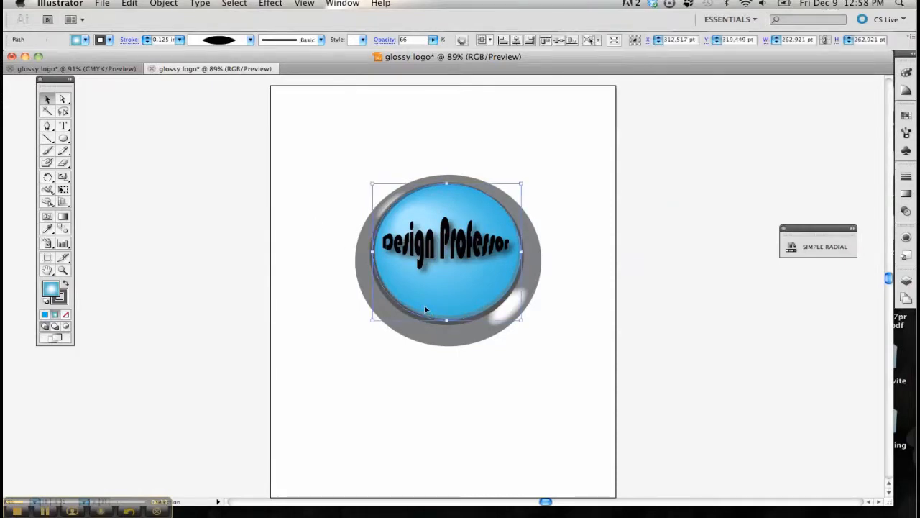
key("Up")
key("Up")
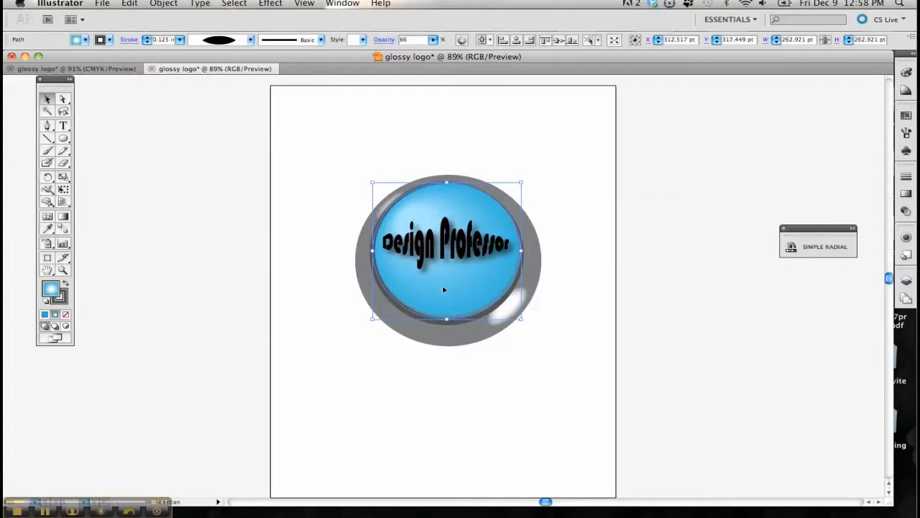
key("Left")
key("Up")
key("Up")
key("Up")
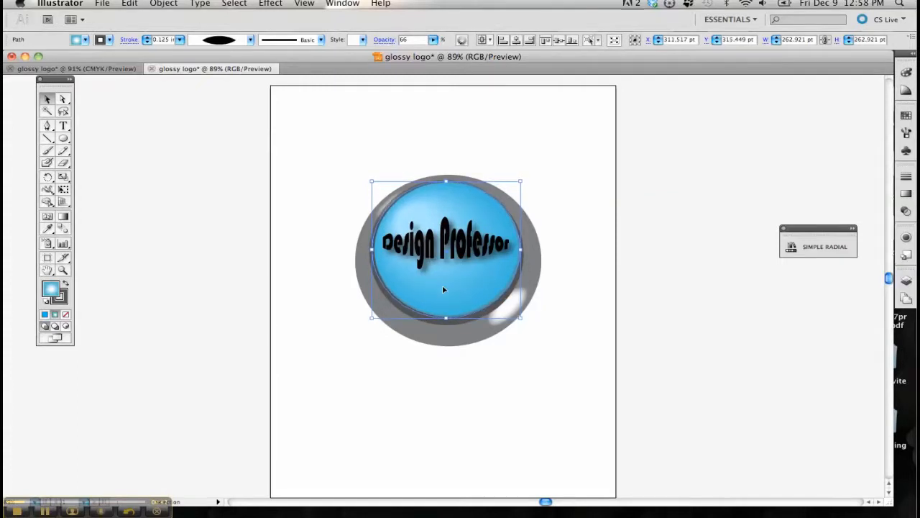
key("Up")
key("Right")
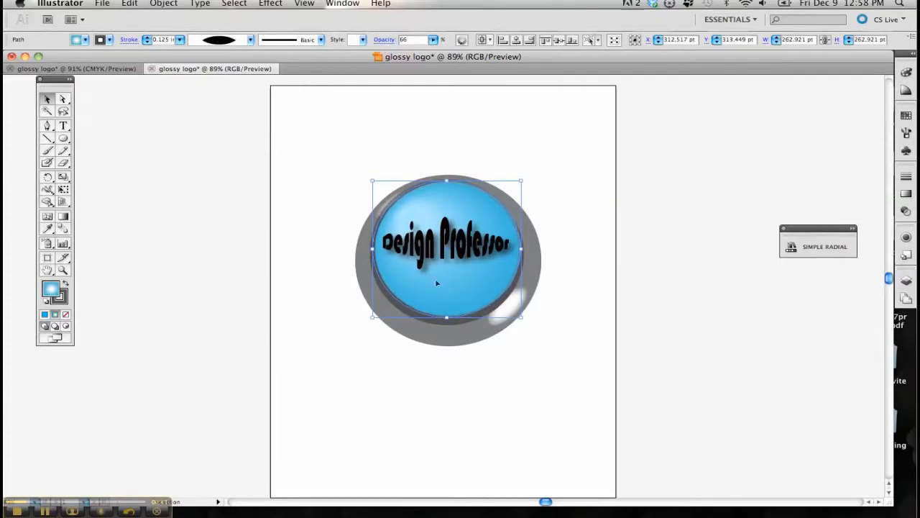
Step: Shrink the gradient circle's height to about 260 pt, narrow it slightly from the right side, and deselect everything
left_click_drag(446, 181, 445, 183)
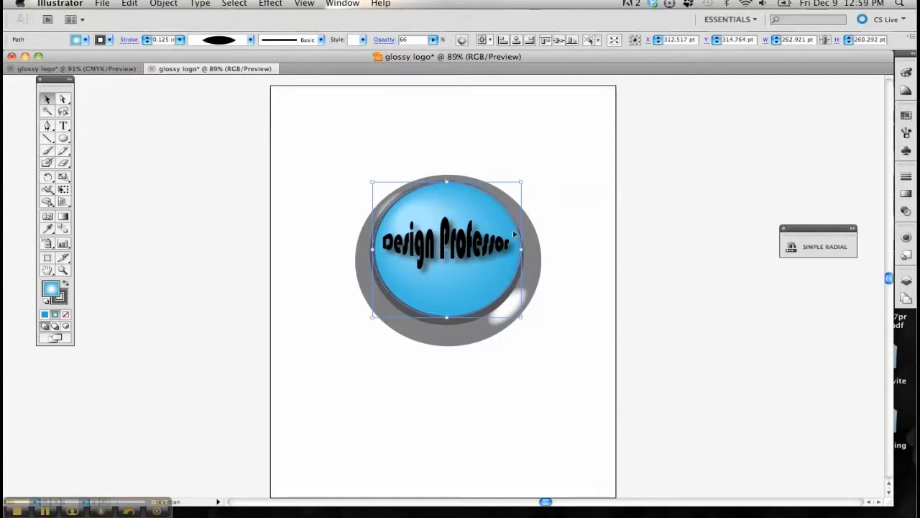
left_click_drag(522, 249, 519, 250)
left_click(466, 344)
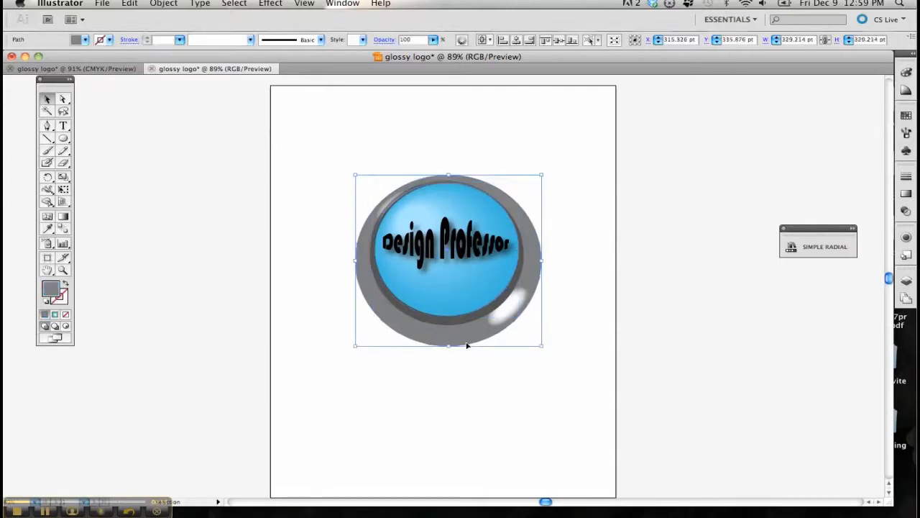
left_click(431, 395)
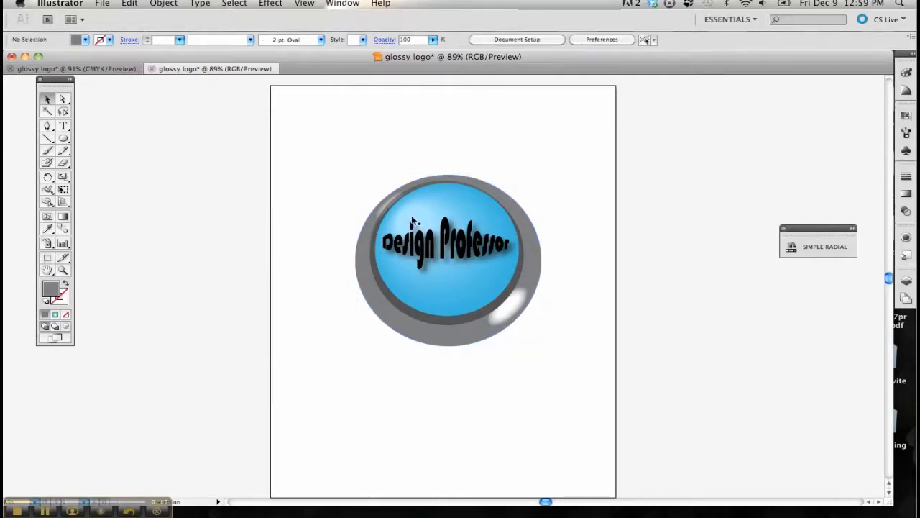
Step: Duplicate the ring's lower-right white highlight and place the copy, enlarged to about 81 by 83 pt, on the sphere's upper-left area
left_click(514, 306)
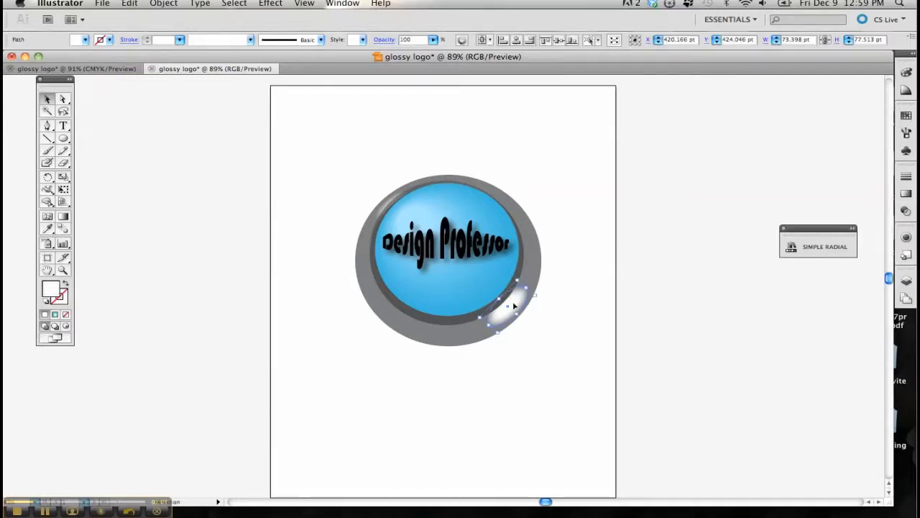
key("super+v")
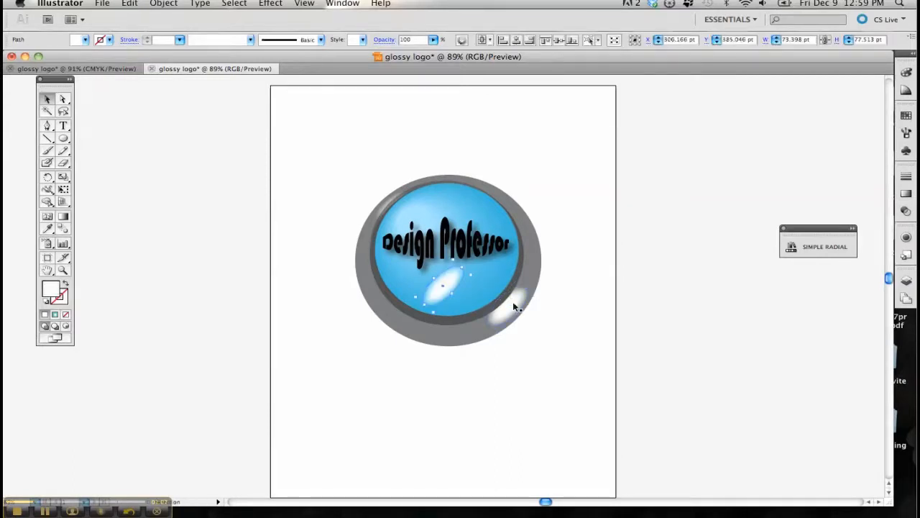
left_click_drag(452, 285, 421, 231)
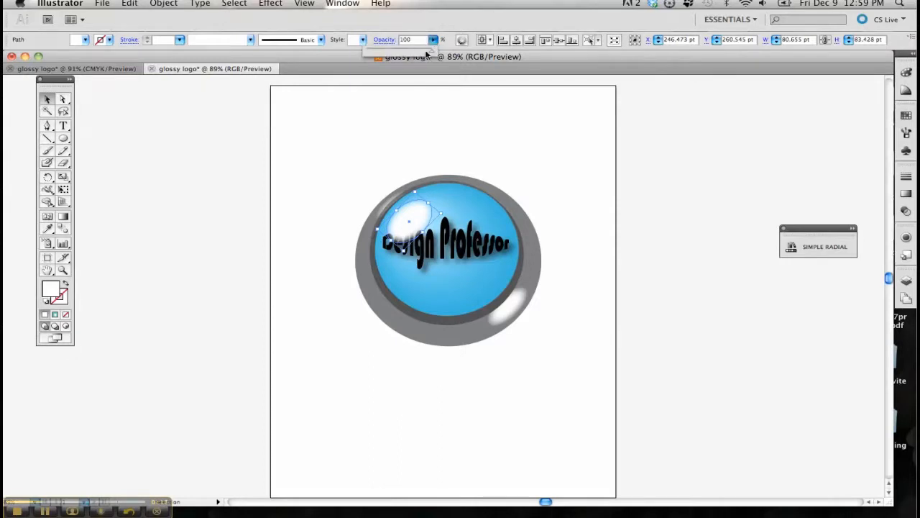
Step: Set the upper-left sphere highlight's opacity to 79% and arrange it behind the "Design Professor" text
left_click_drag(432, 53, 418, 54)
left_click(554, 60)
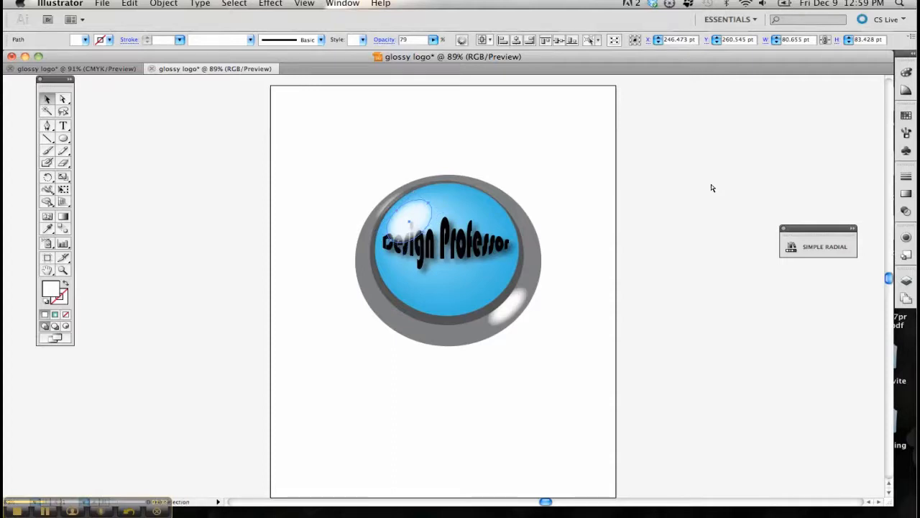
left_click(725, 259)
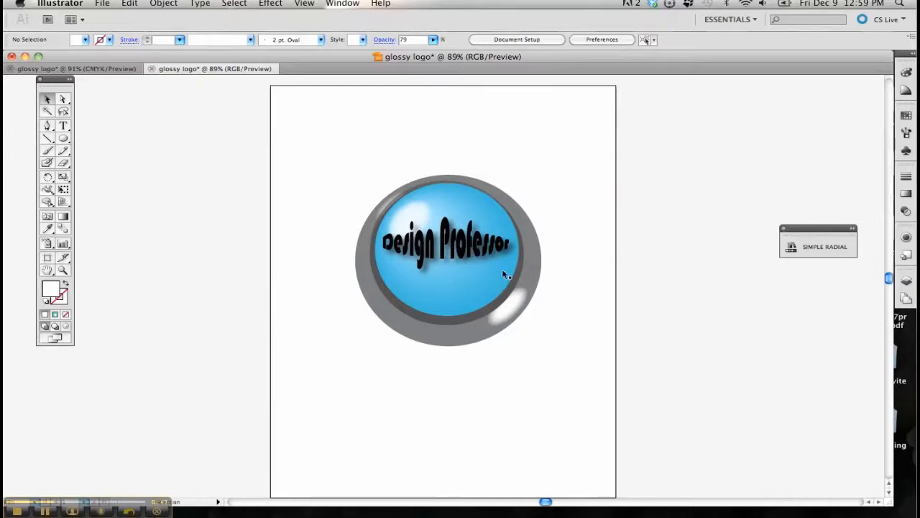
Step: Copy the ring's lower-right white highlight and paste a duplicate onto the lower part of the sphere
left_click(508, 310)
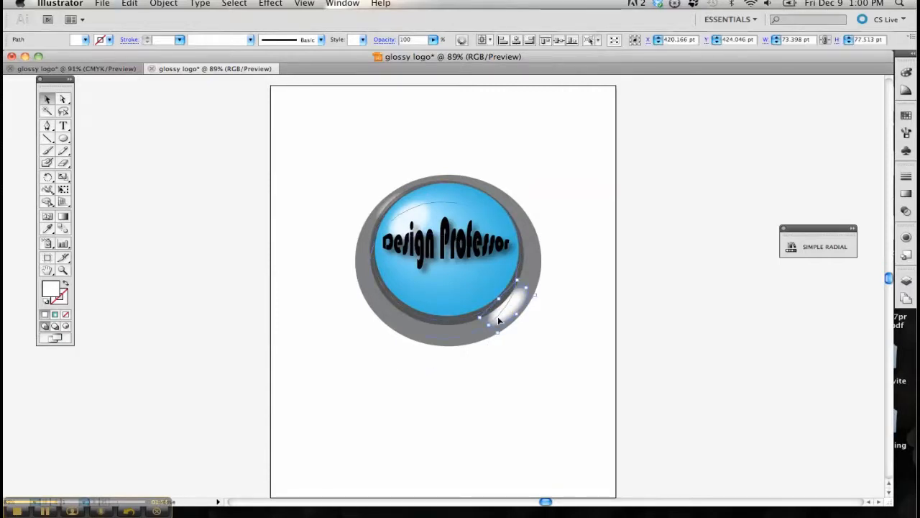
left_click(503, 311)
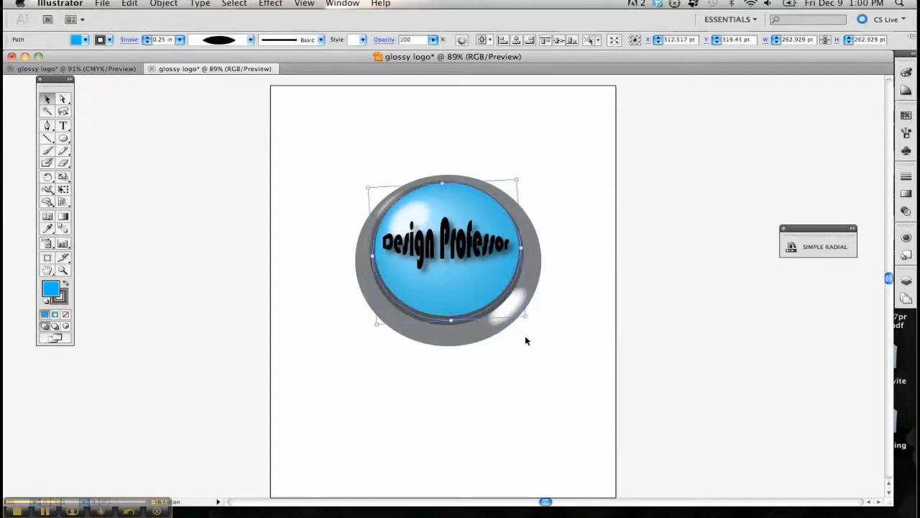
left_click(521, 330)
left_click(515, 307)
key("super+c")
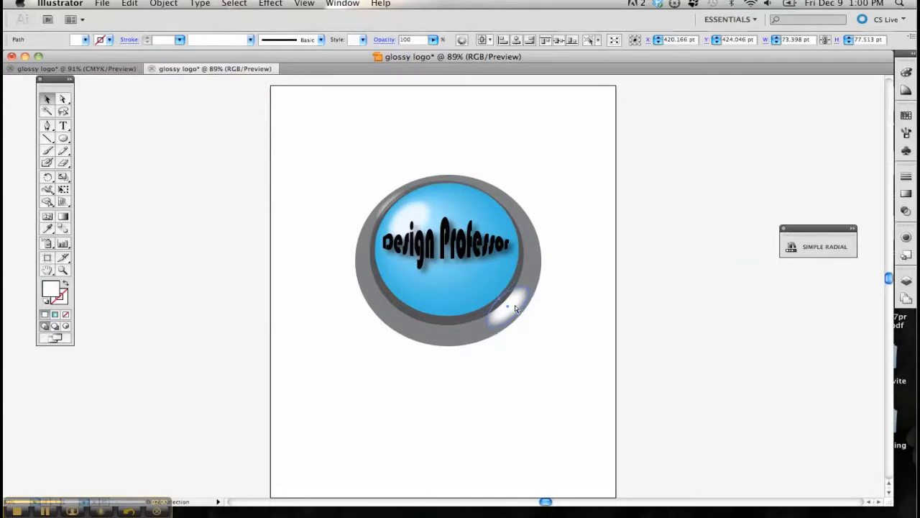
key("super+v")
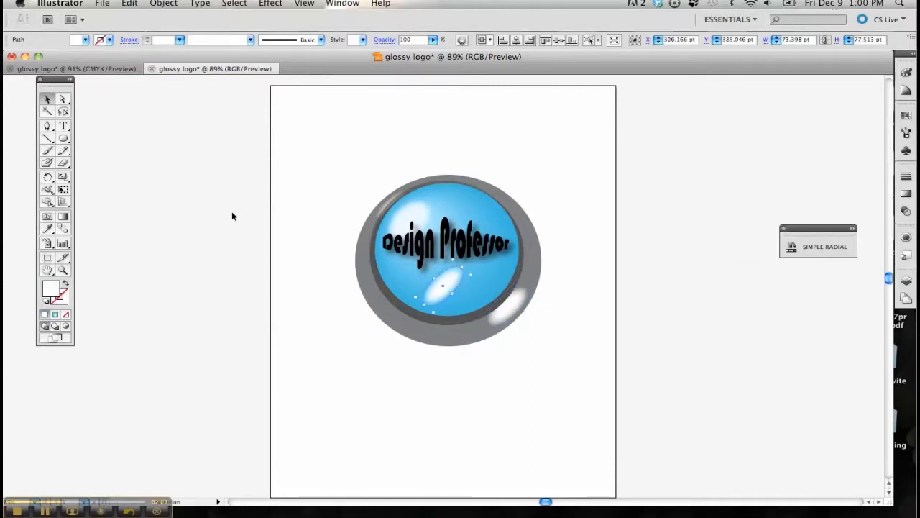
Step: Reshape the pasted highlight into a thinner, curved sliver by adjusting its anchor points with the Direct Selection tool
left_click(63, 100)
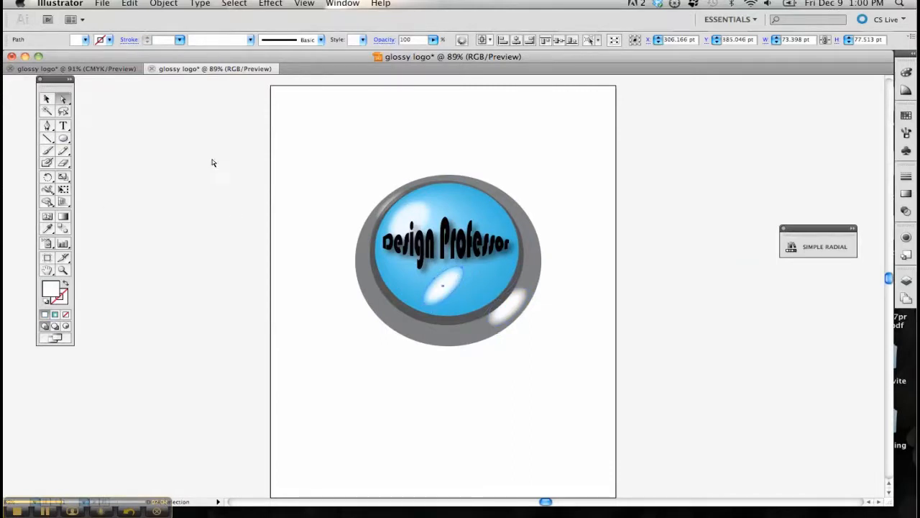
left_click(464, 271)
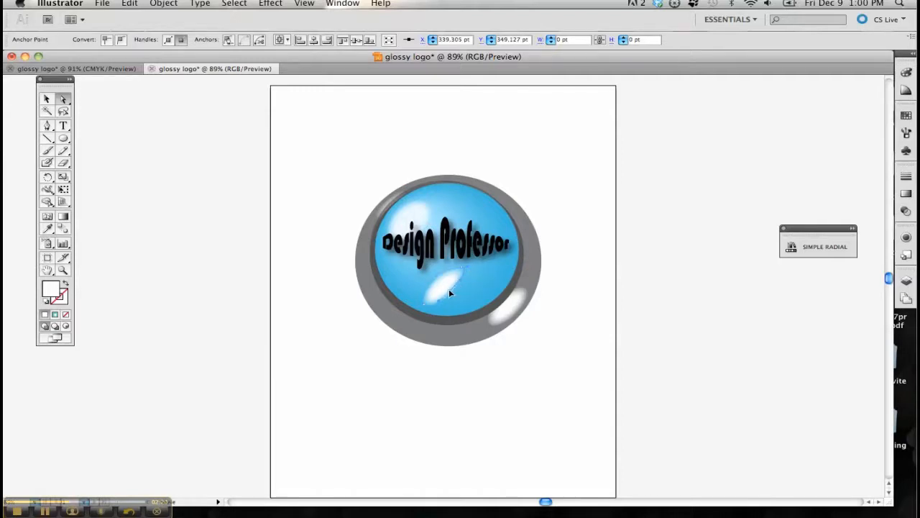
left_click_drag(446, 287, 446, 303)
left_click_drag(430, 309, 425, 310)
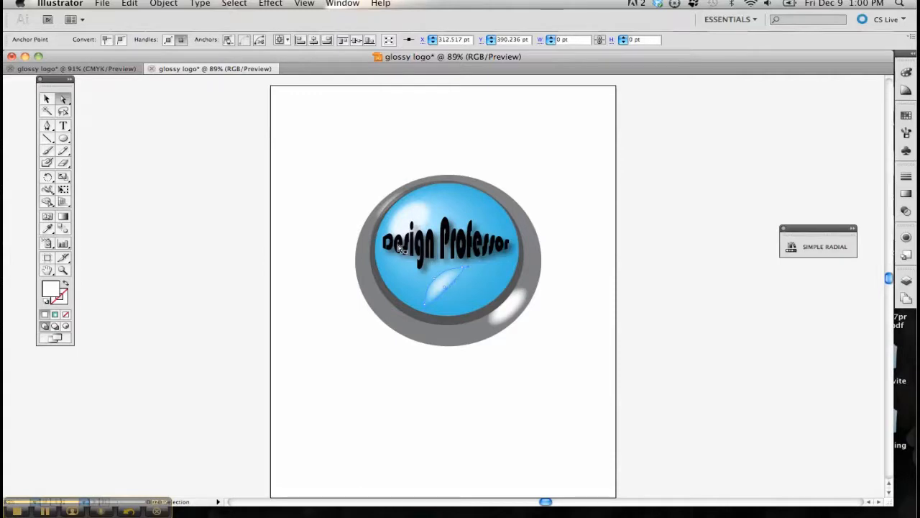
Step: Rotate the thin highlight slightly clockwise, move it to the sphere's lower-right inner edge, and deselect it
left_click(46, 100)
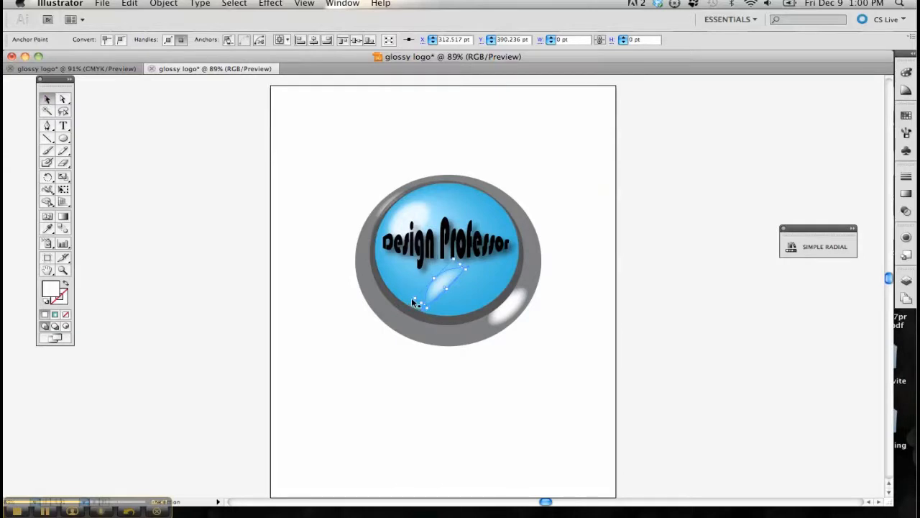
left_click_drag(411, 297, 483, 268)
left_click_drag(438, 287, 485, 295)
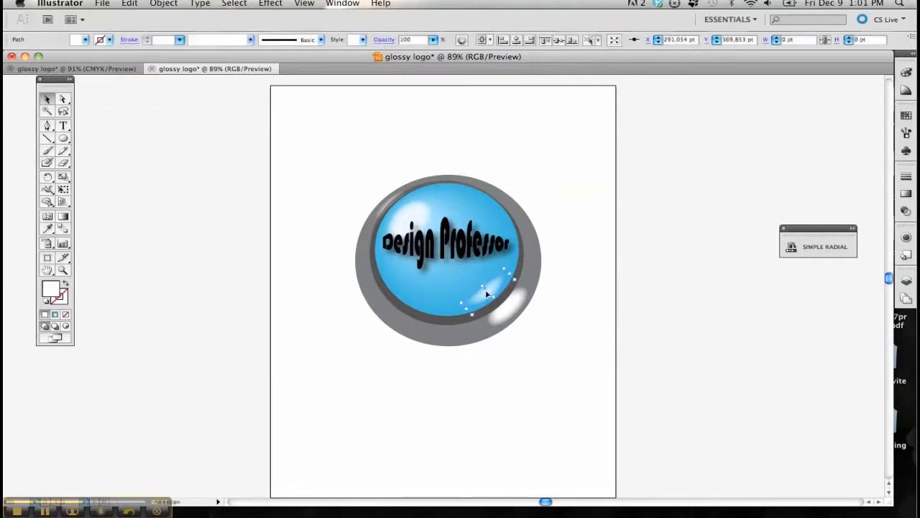
left_click(563, 259)
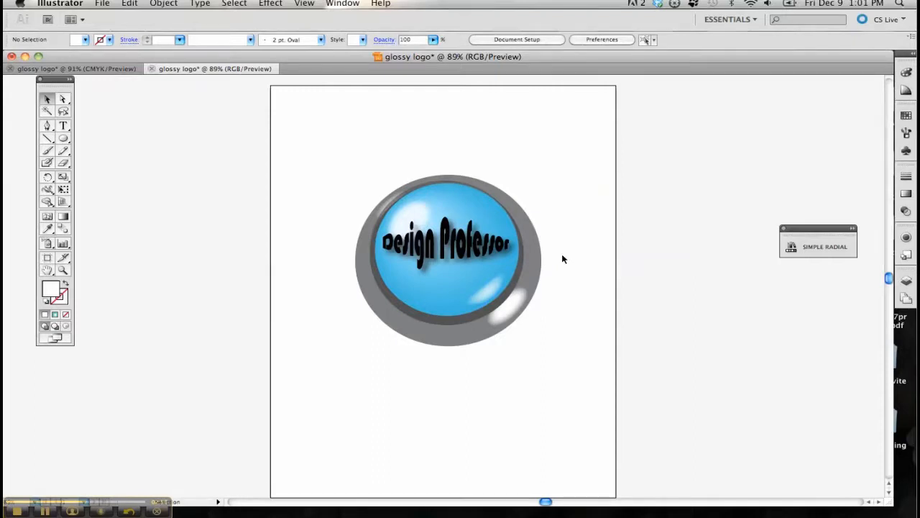
left_click(110, 69)
left_click(171, 69)
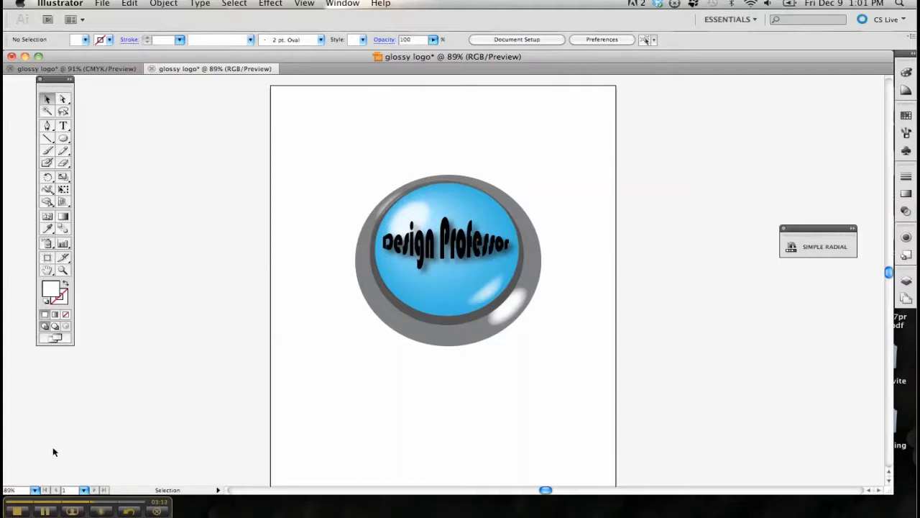
left_click(17, 510)
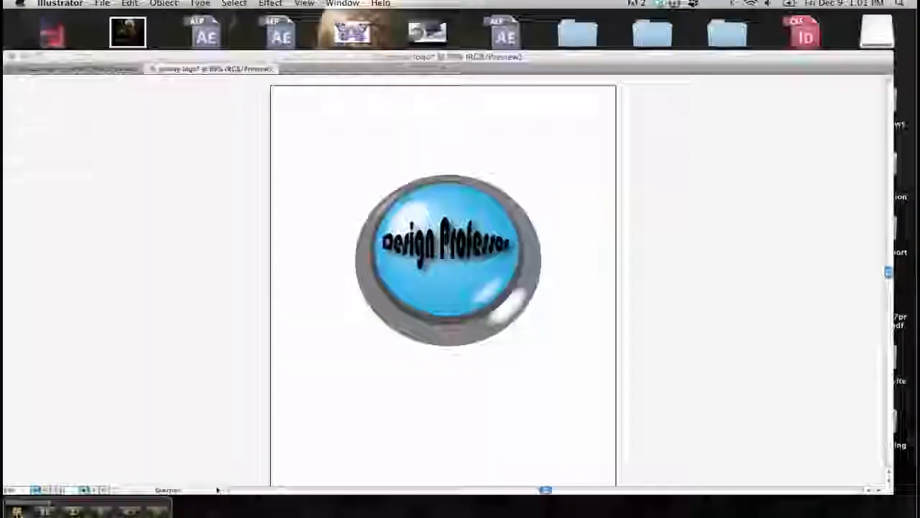